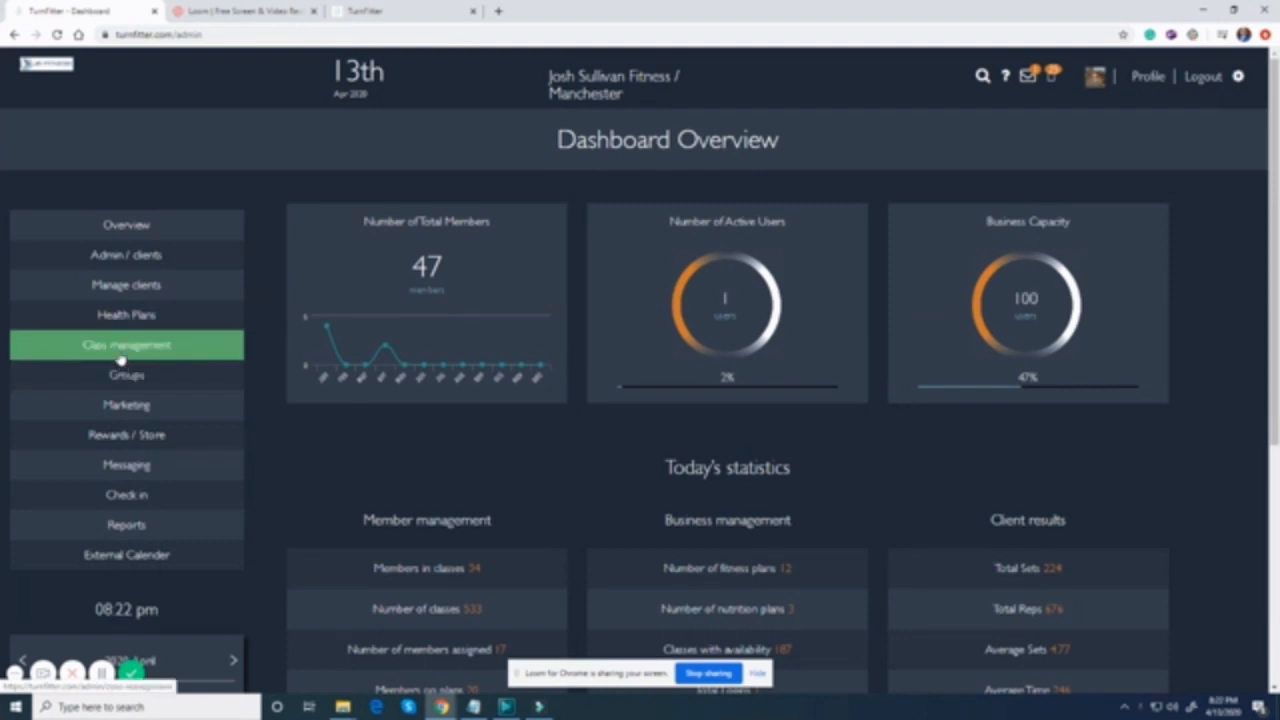
Open class management and look over the weekly schedule for Apr 12–18, 2020
click(120, 356)
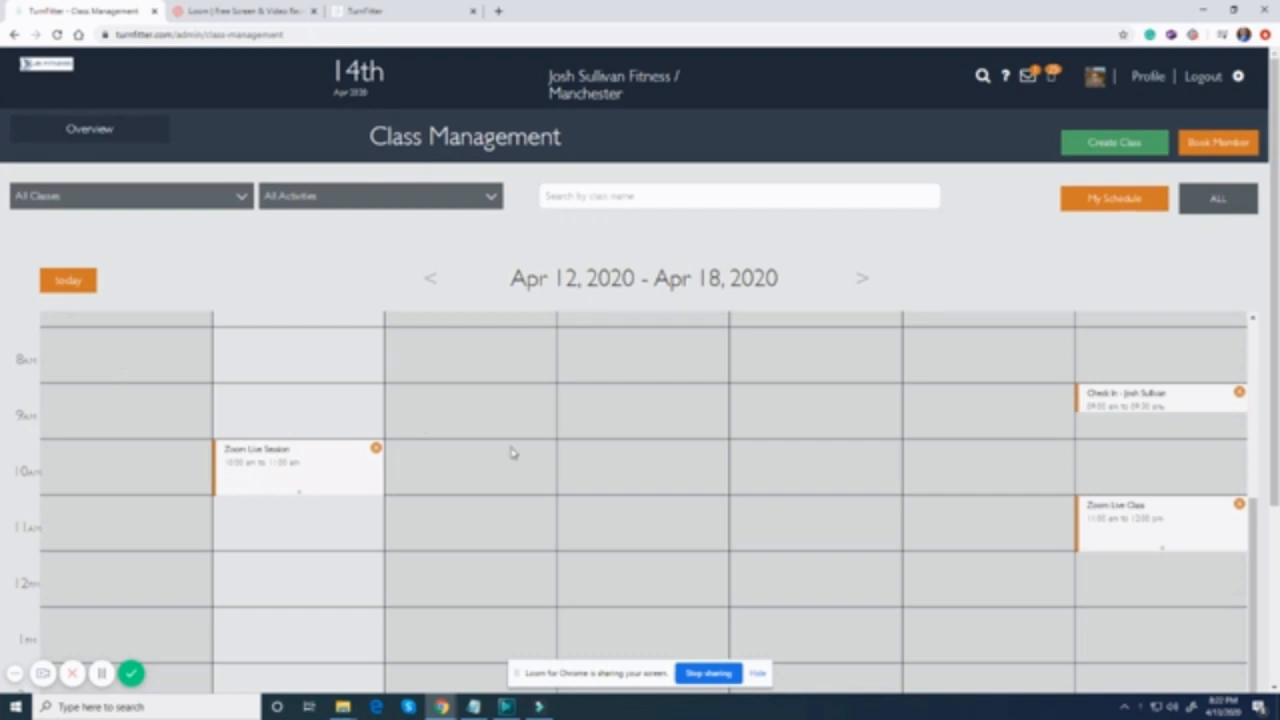
scroll(512, 450, up, 5)
scroll(512, 453, up, 1)
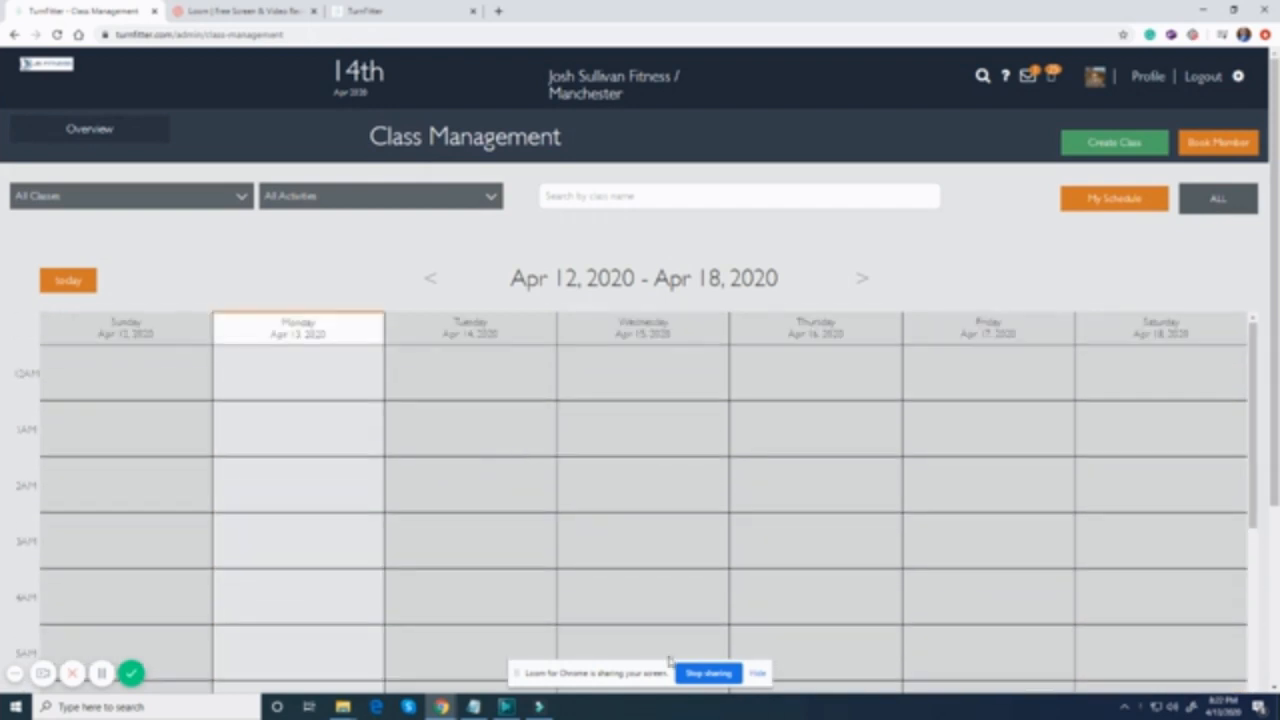
click(756, 674)
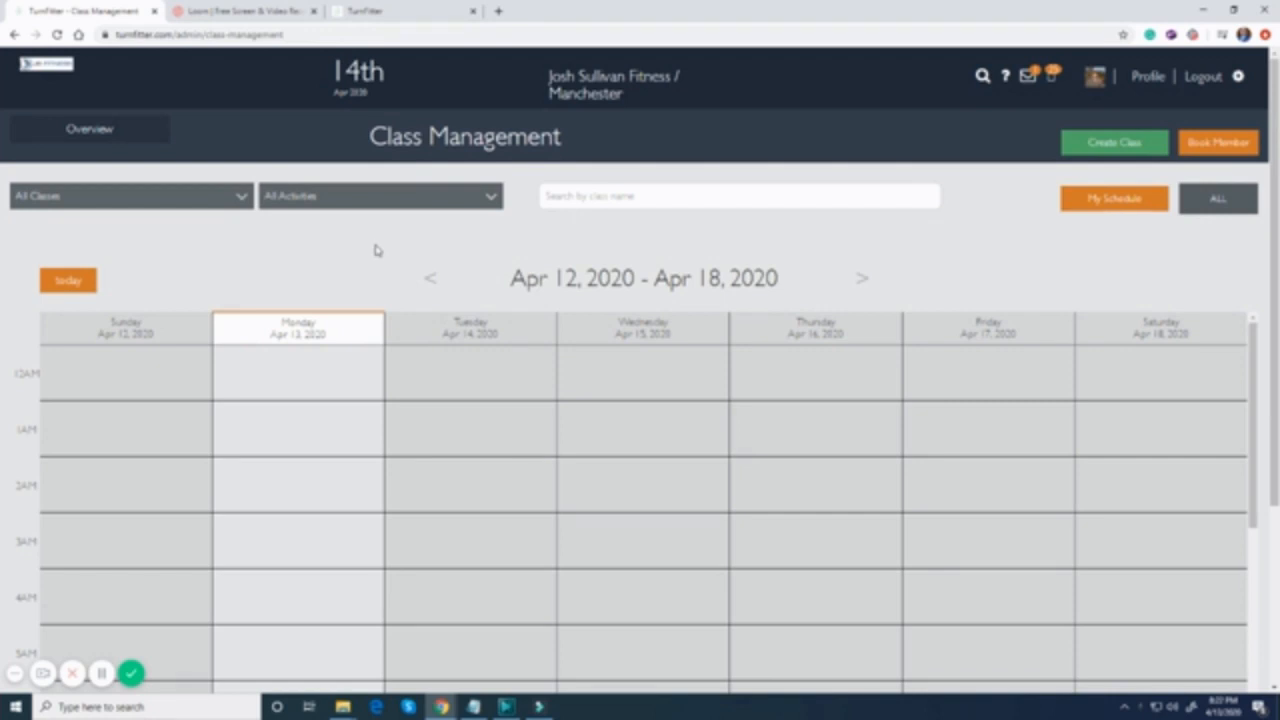
scroll(361, 325, down, 5)
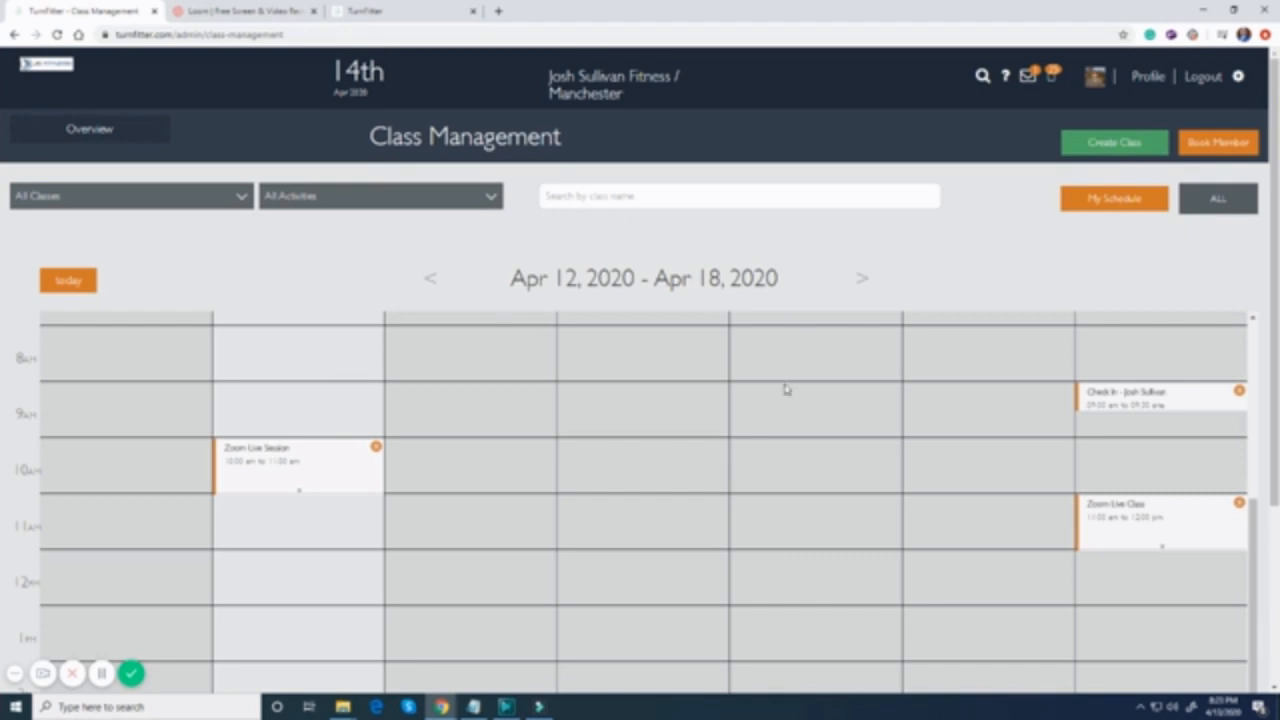
Start a new class on Wednesday, April 15, just after 9 AM and name it "Zoom Live Midday Session"
click(616, 404)
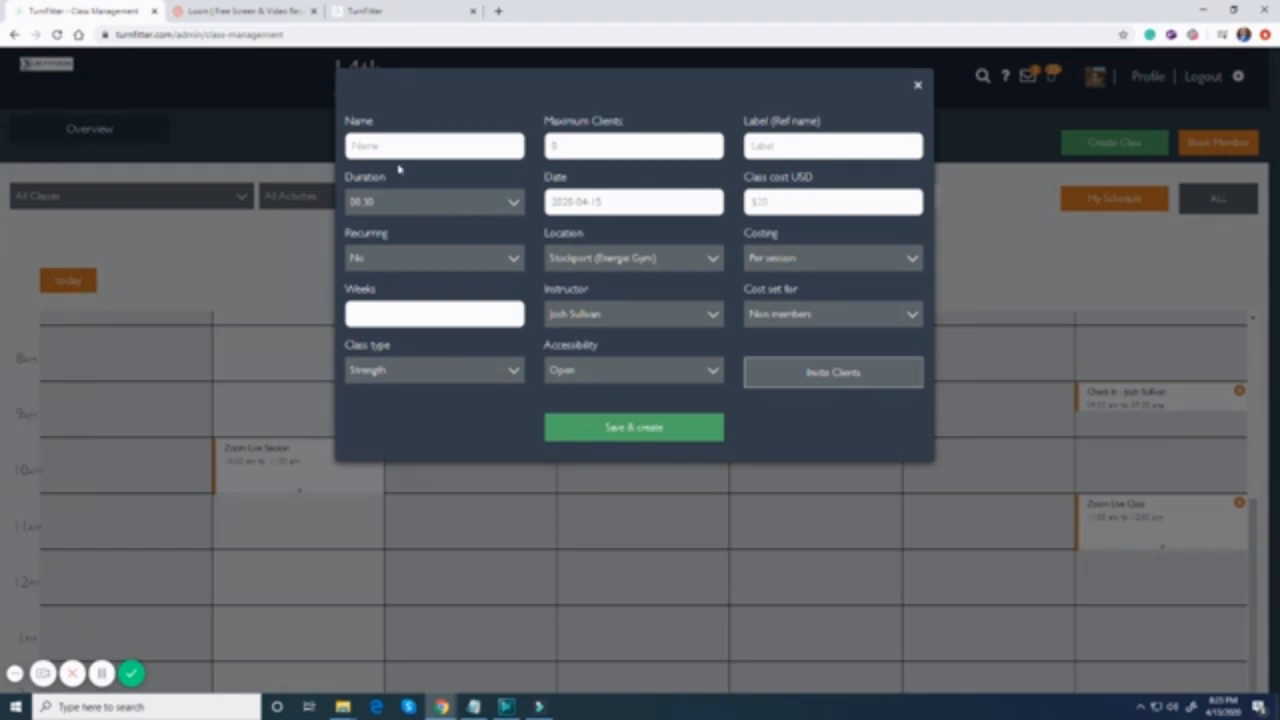
click(356, 143)
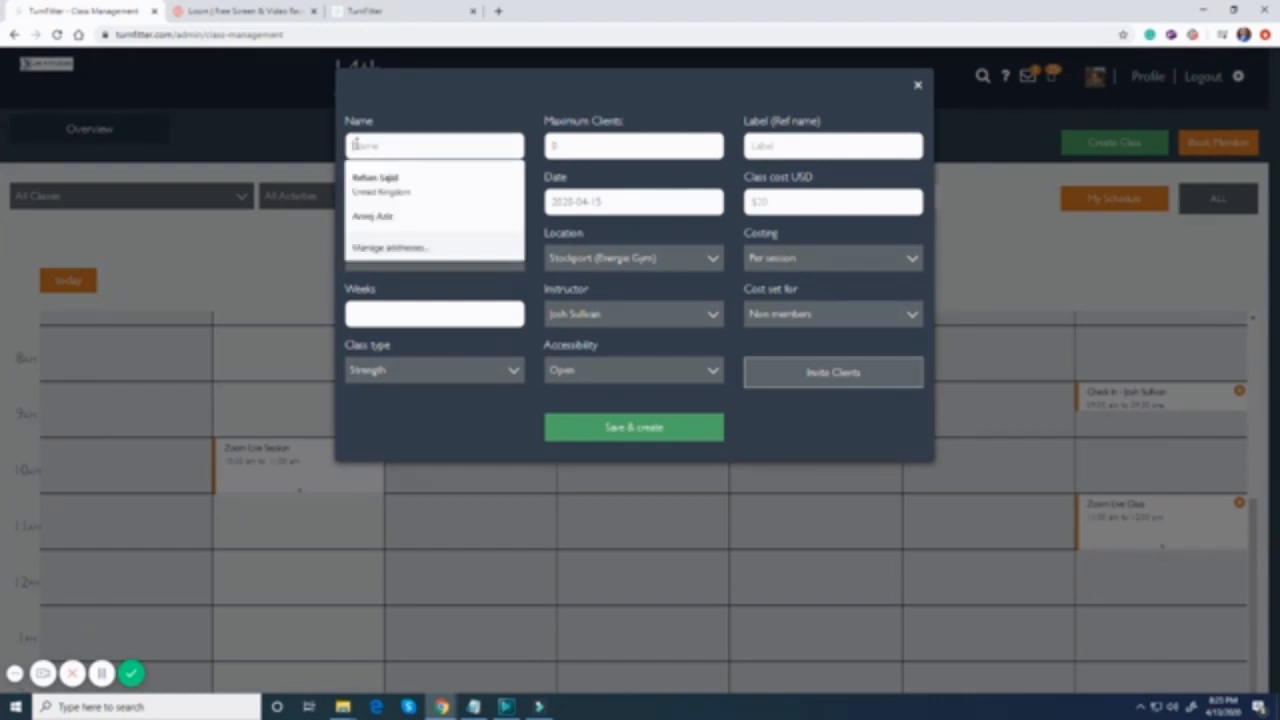
text(Zoom)
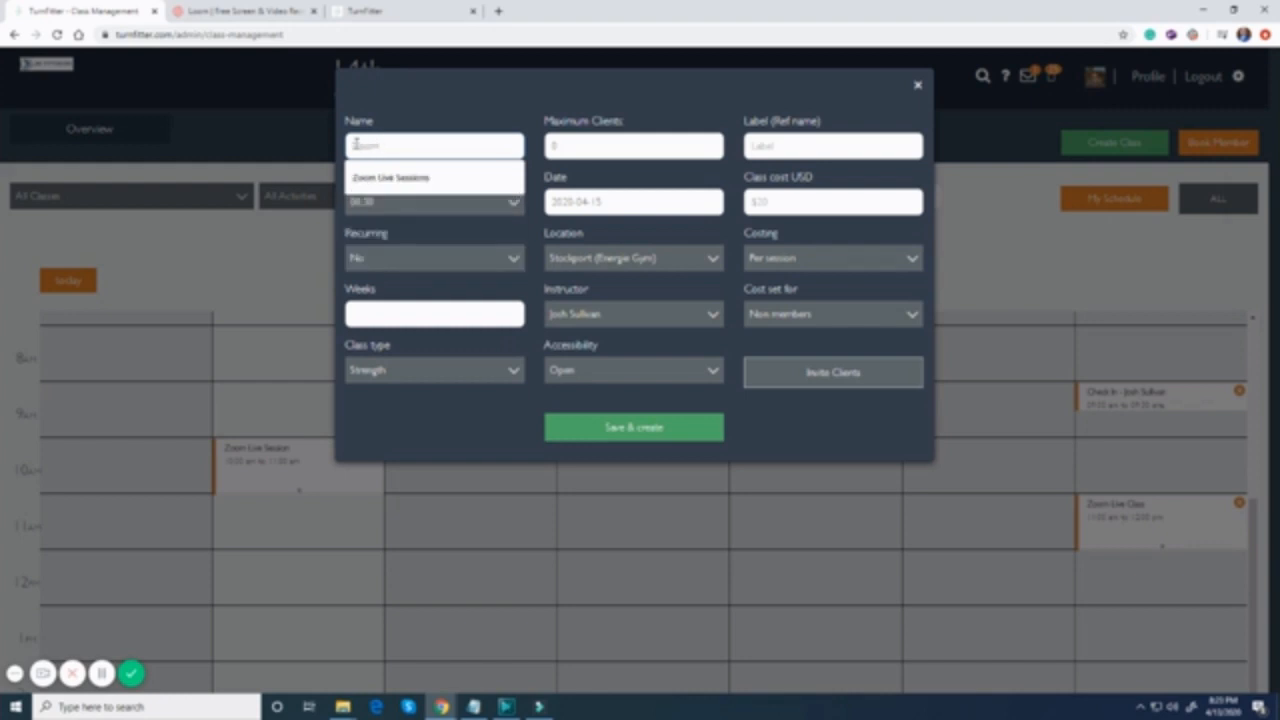
text( Live)
text( Monday Ses)
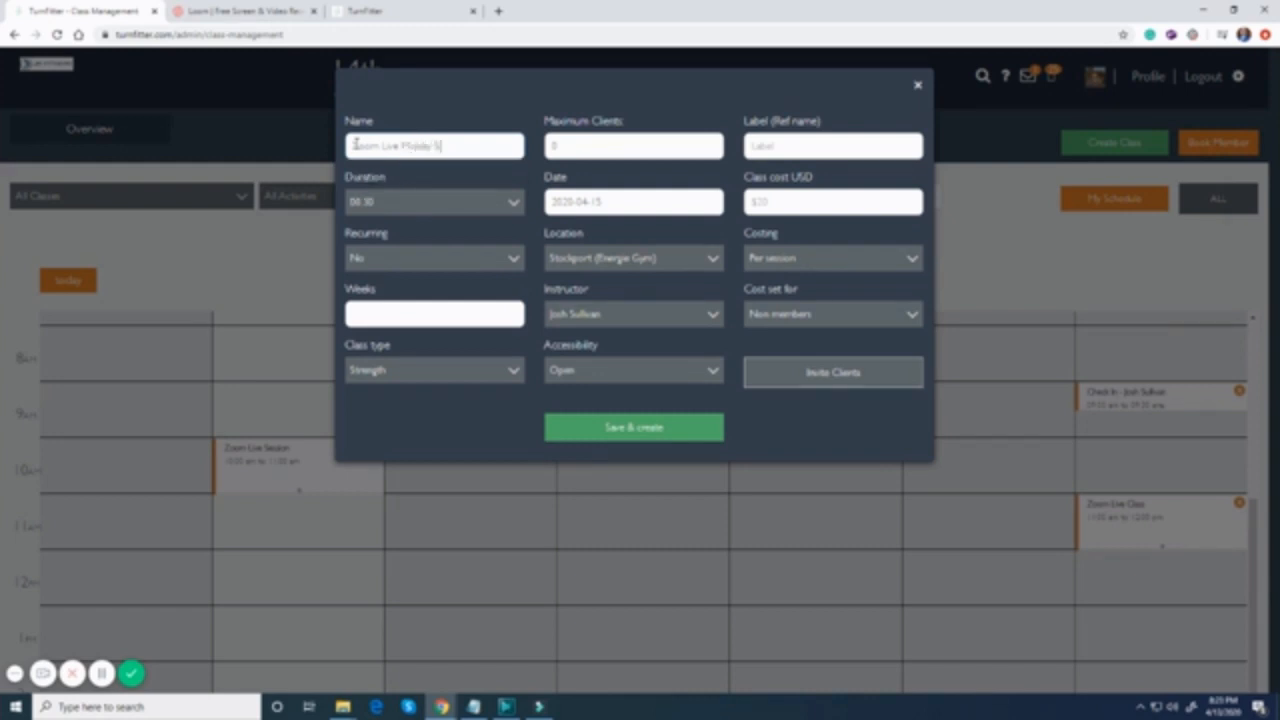
text(sion)
Set the new class's maximum clients to 30 and its duration to 01:00
click(577, 142)
key(BackSpace)
text(30)
click(510, 204)
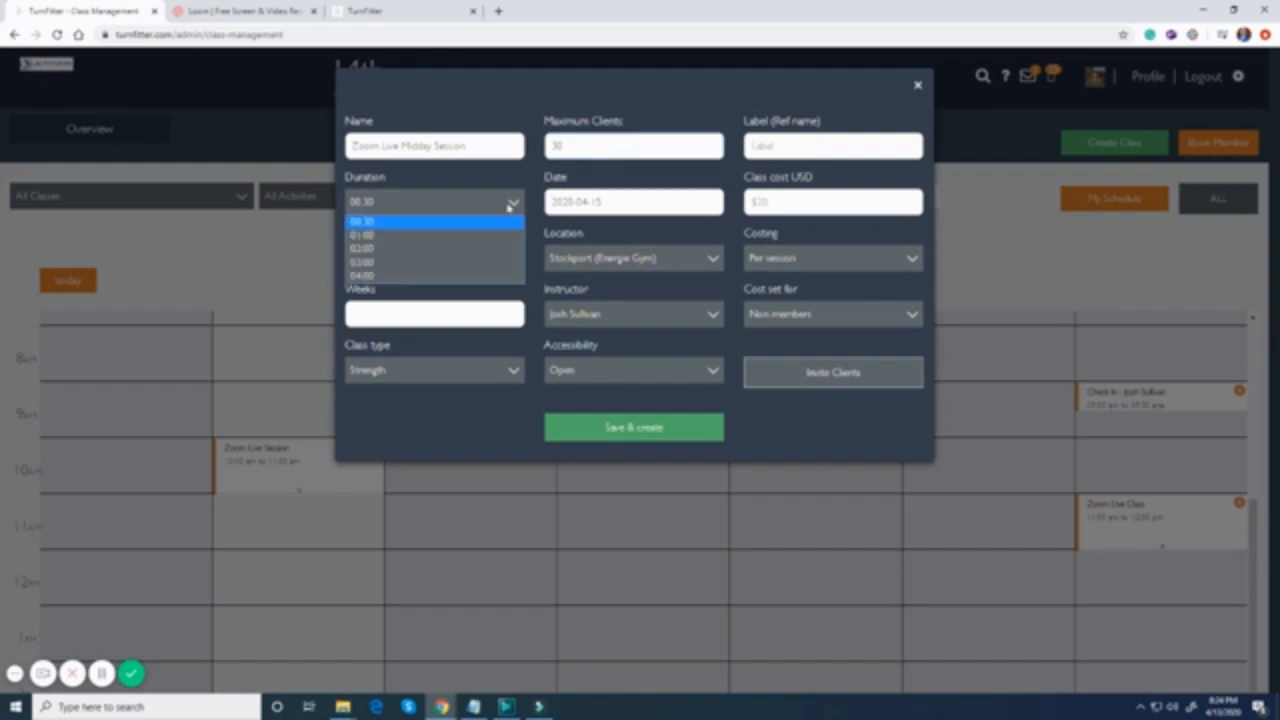
click(438, 242)
Make the class recurring for 4 weeks and set its class type to Fitness
click(430, 260)
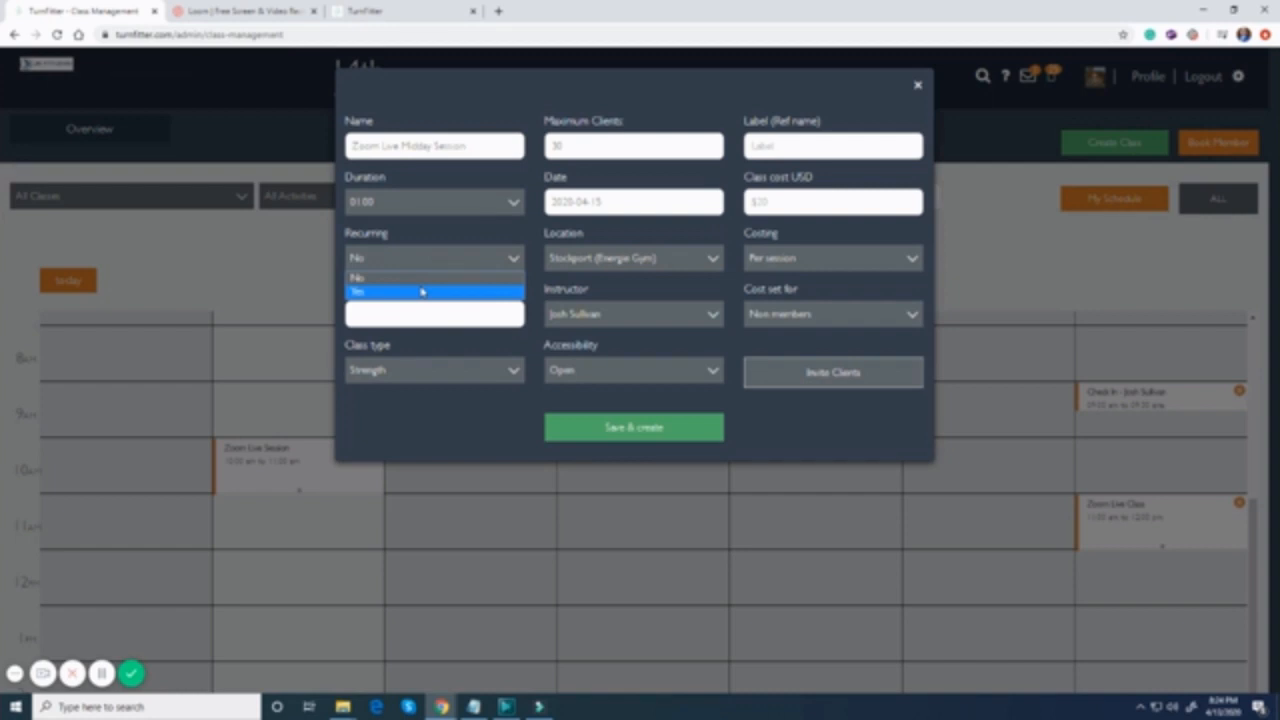
click(421, 291)
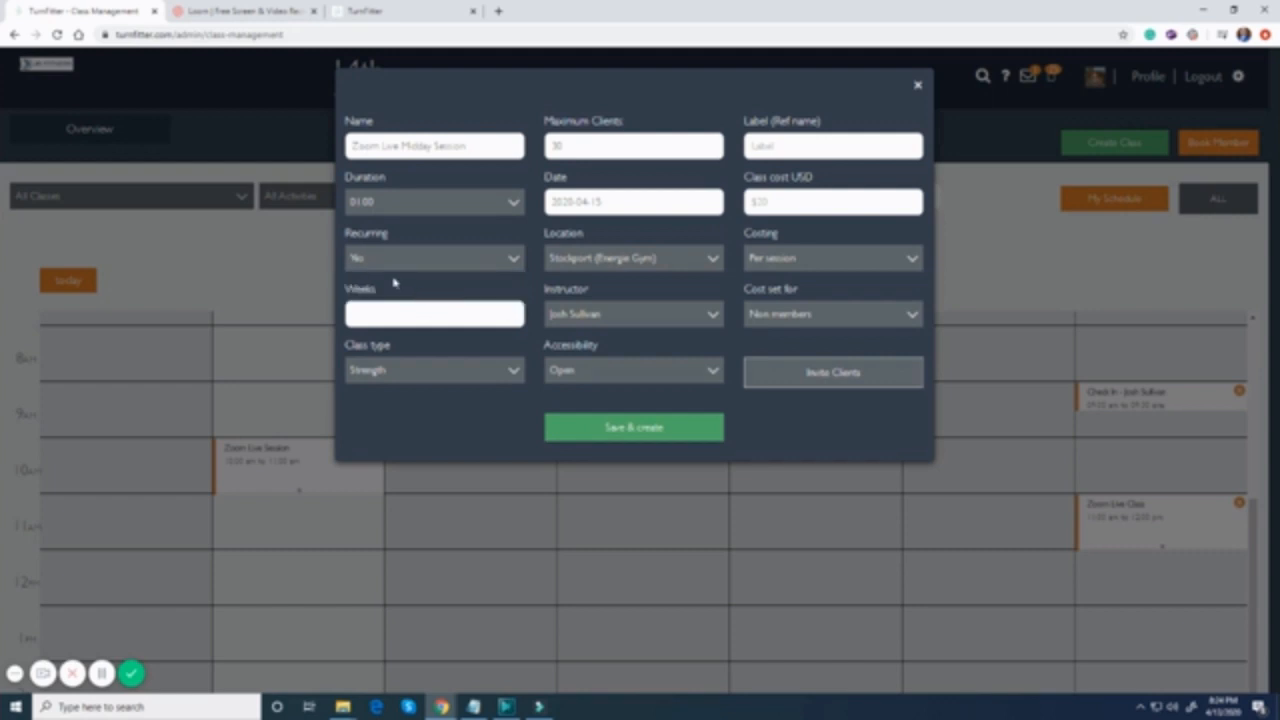
text(4)
click(514, 370)
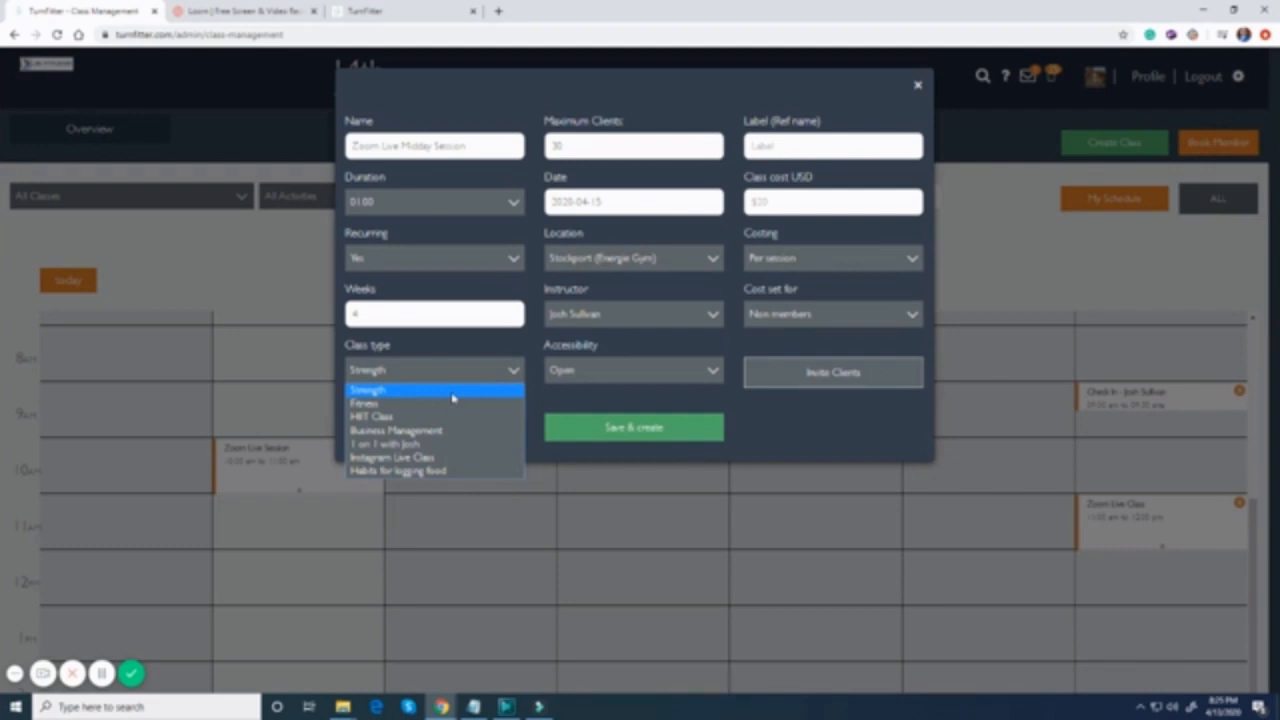
click(388, 405)
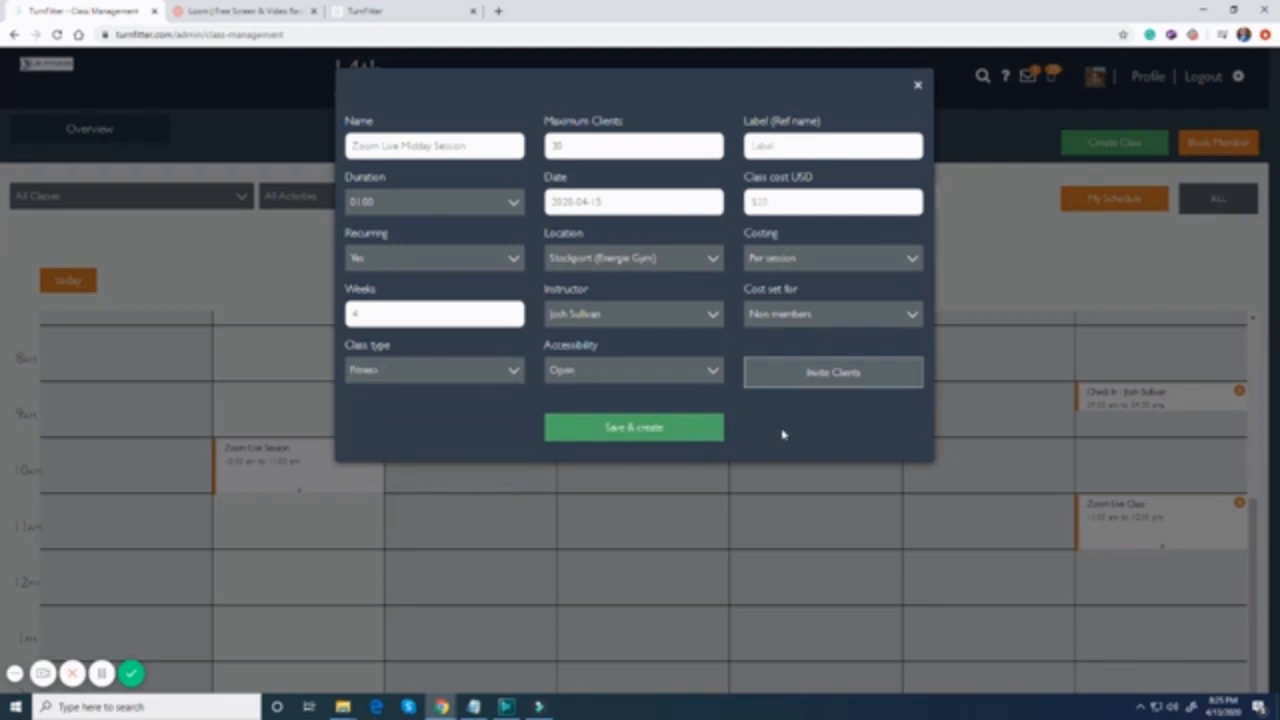
Examine the instructor and costing choices available for the new class
click(710, 313)
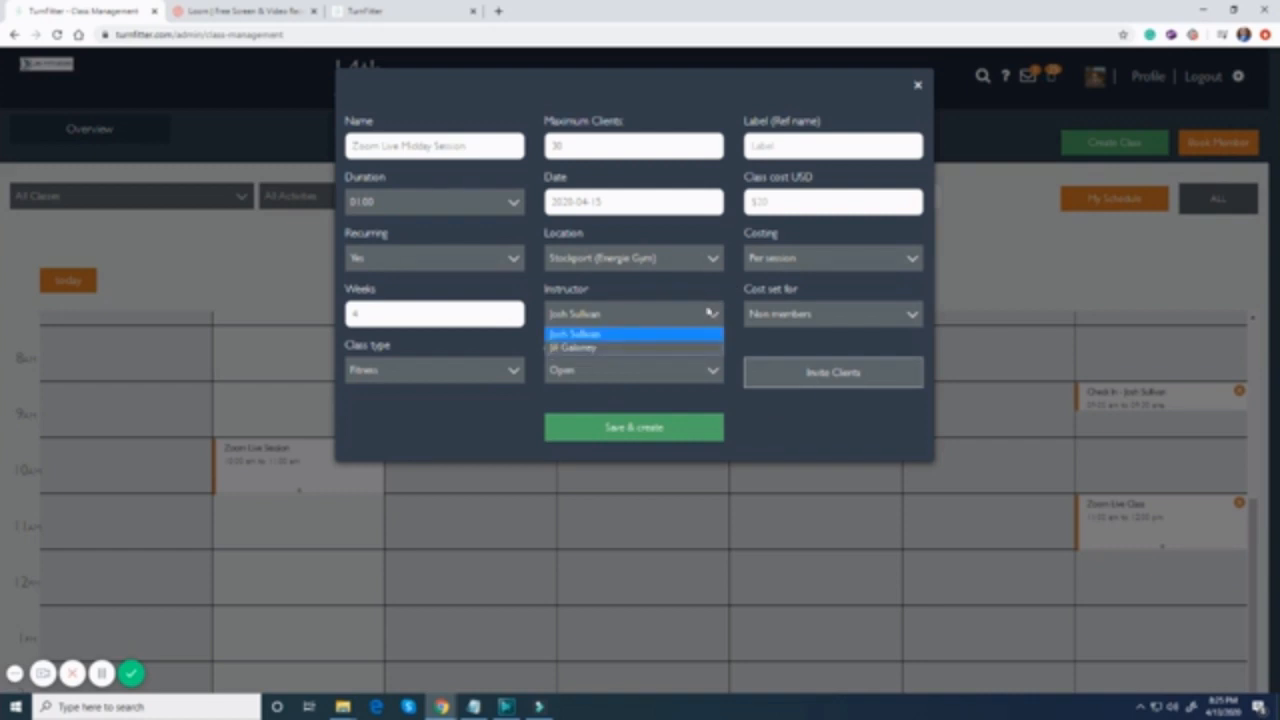
click(710, 313)
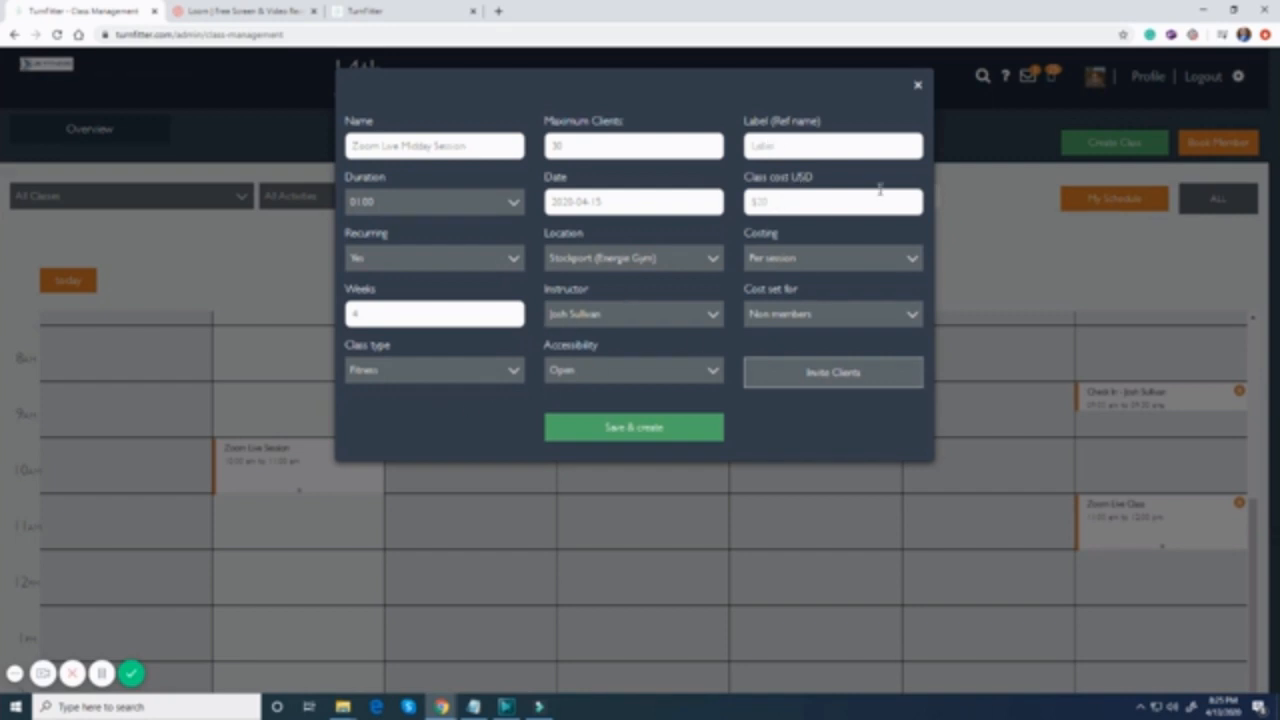
click(876, 262)
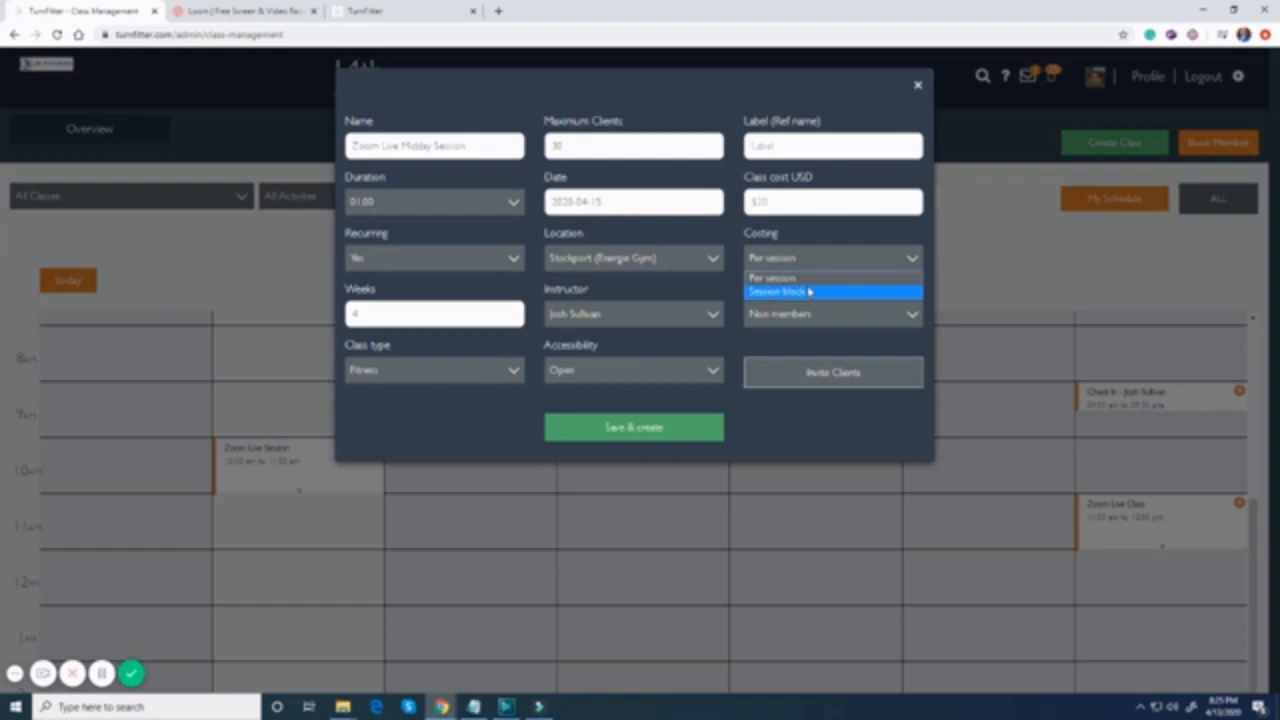
click(803, 238)
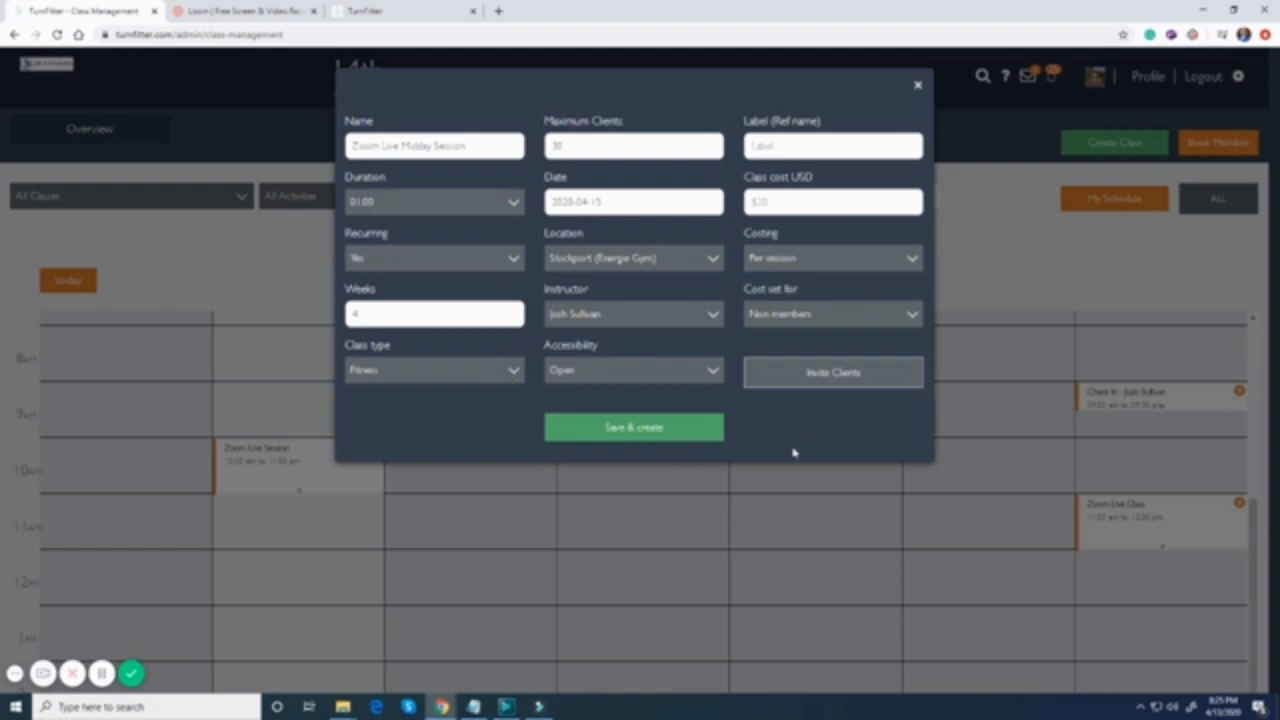
Choose Open accessibility for the class, then save and create it
click(703, 378)
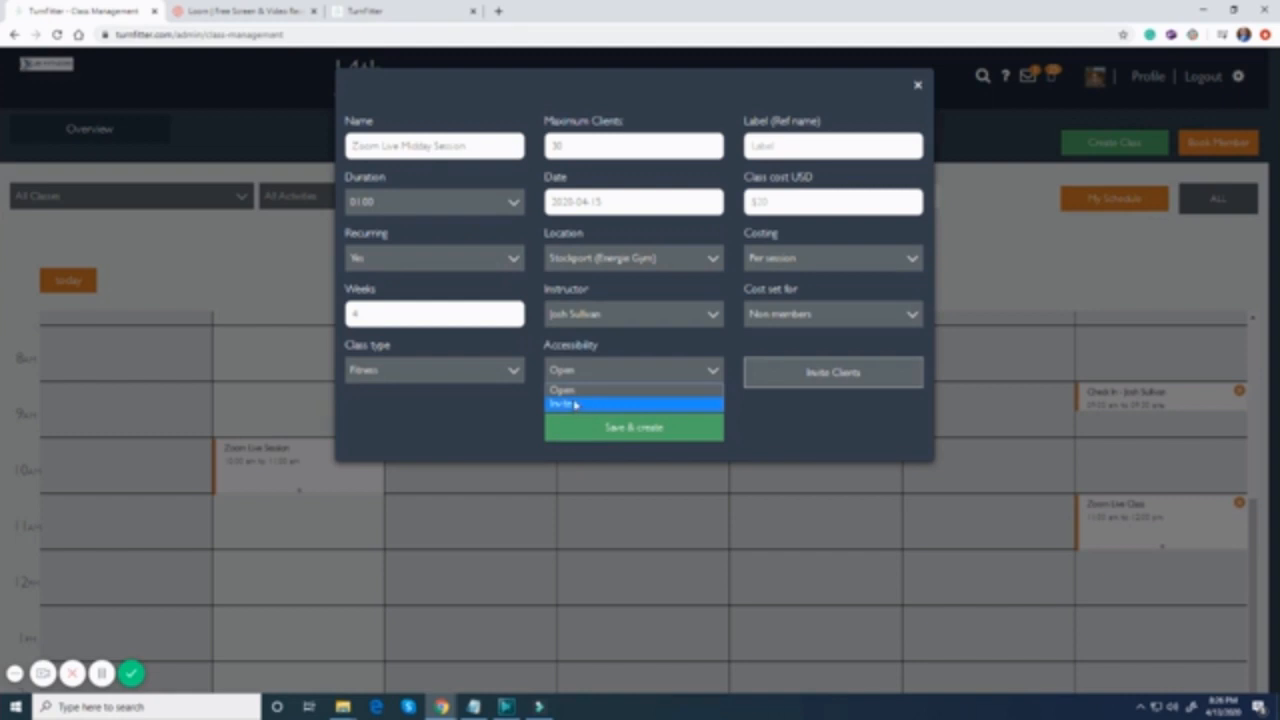
click(573, 396)
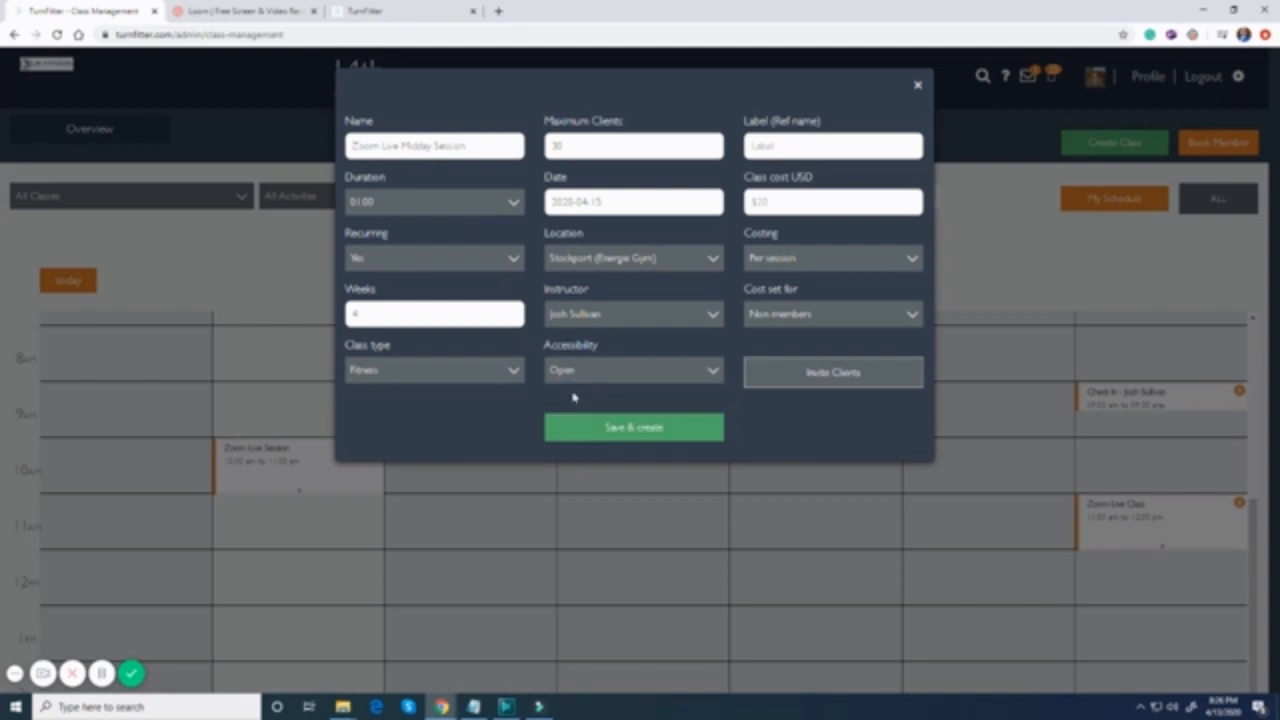
click(612, 428)
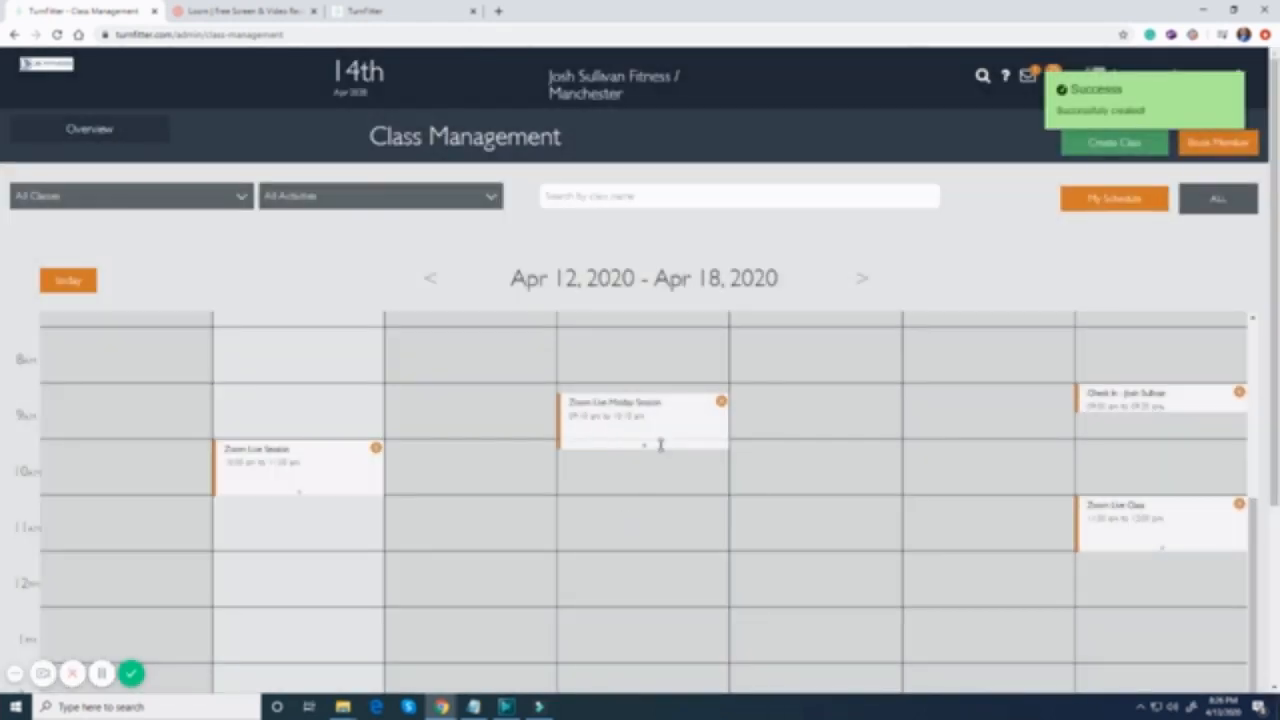
Reschedule the Zoom Live Midday Session to Tuesday, April 14, from 9:00 to 10:00 am
drag(585, 430, 588, 408)
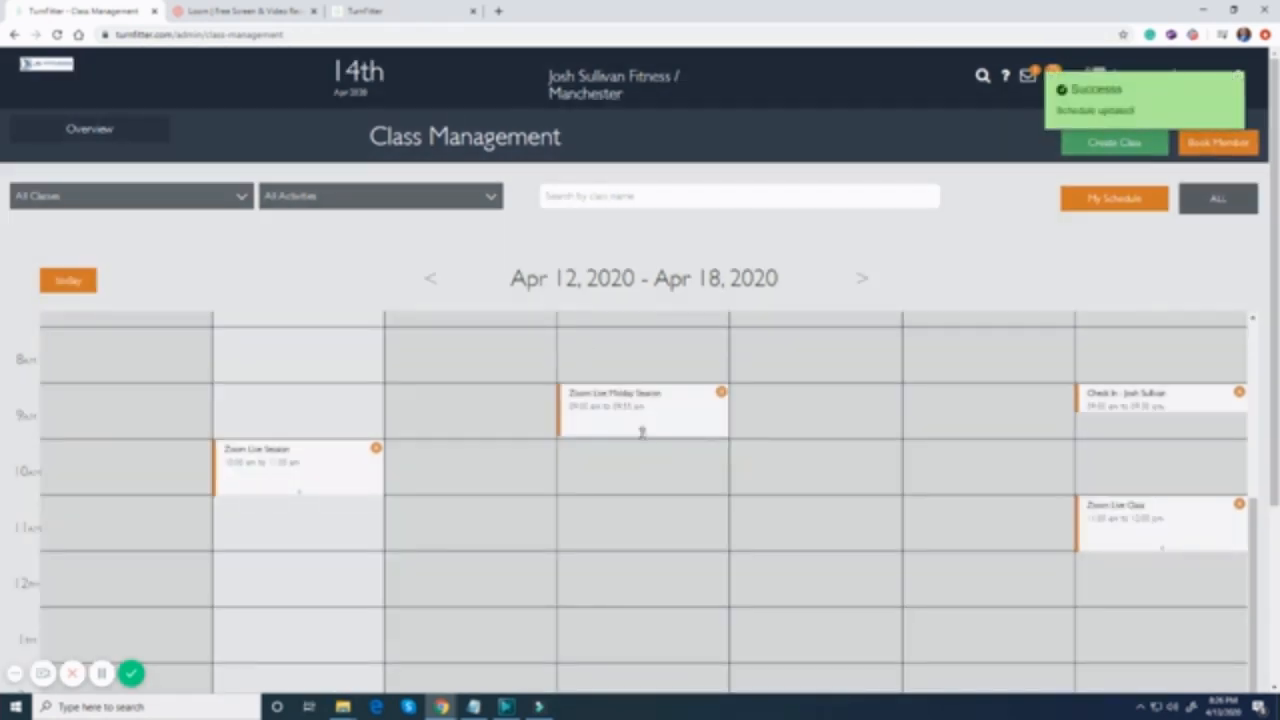
click(645, 447)
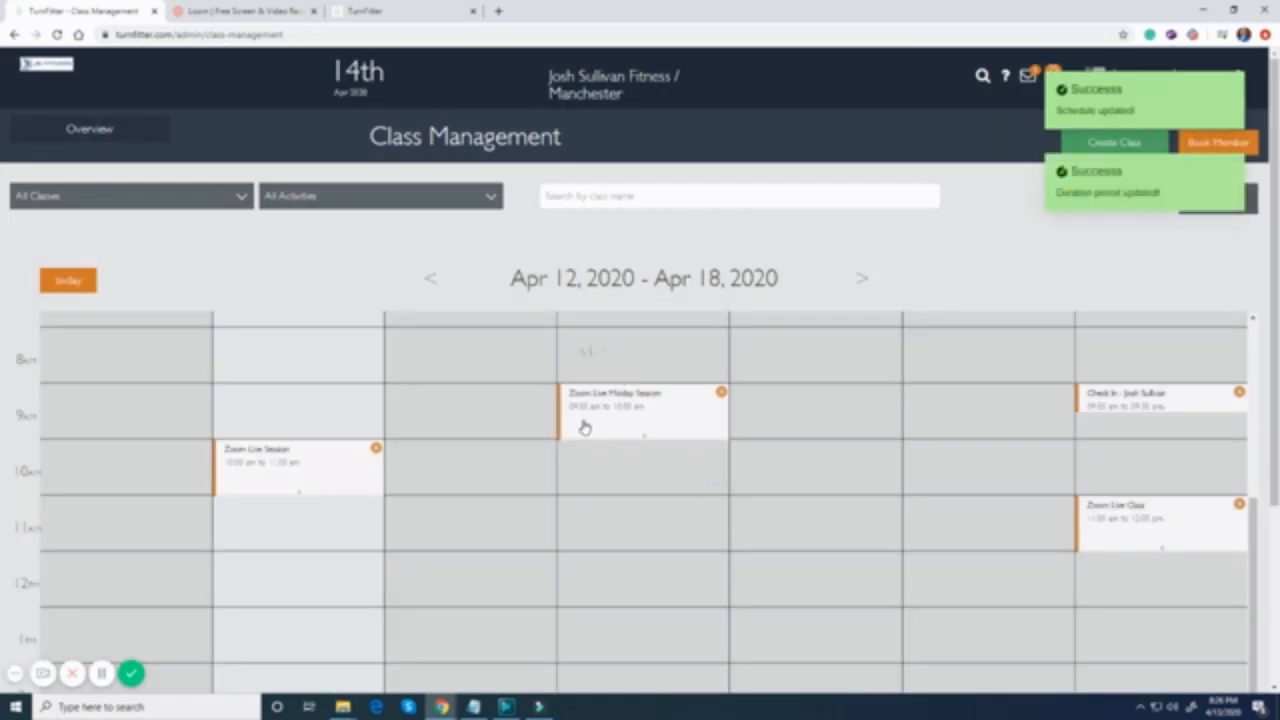
drag(615, 403, 471, 438)
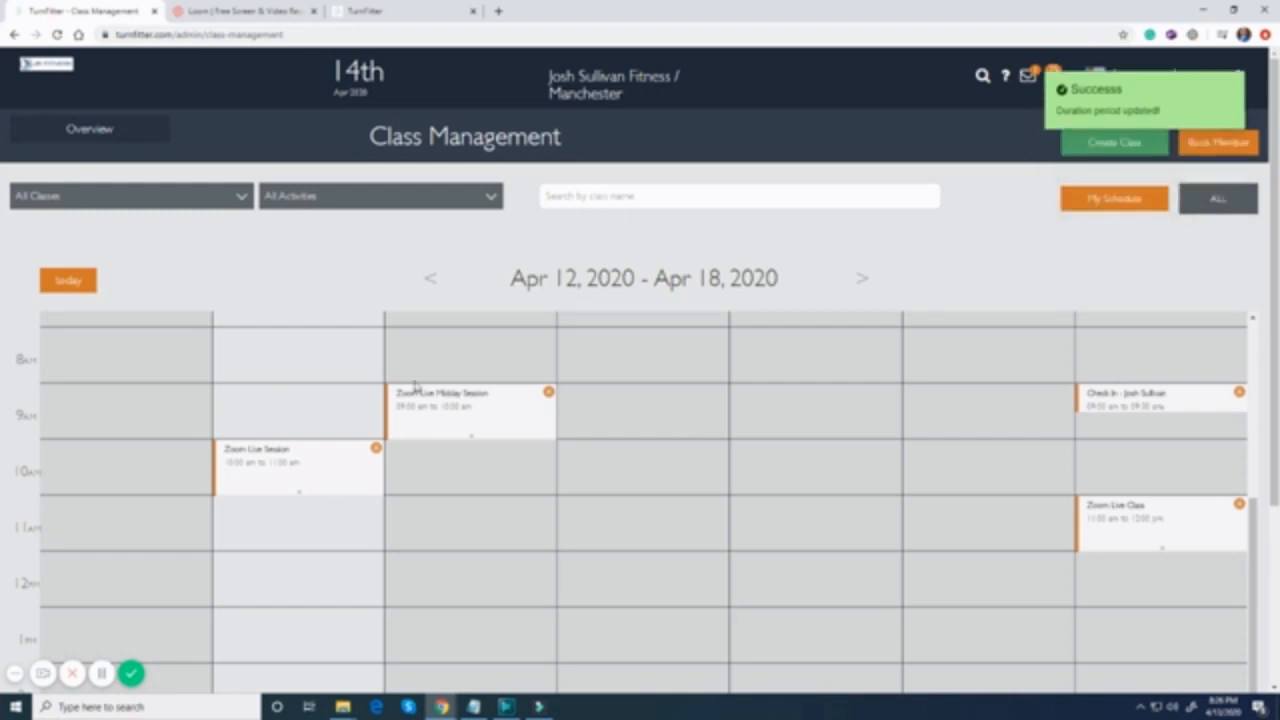
Move the Zoom Live Midday Session in the week of Apr 19–25, 2020 from Wednesday to Tuesday
scroll(940, 400, up, 3)
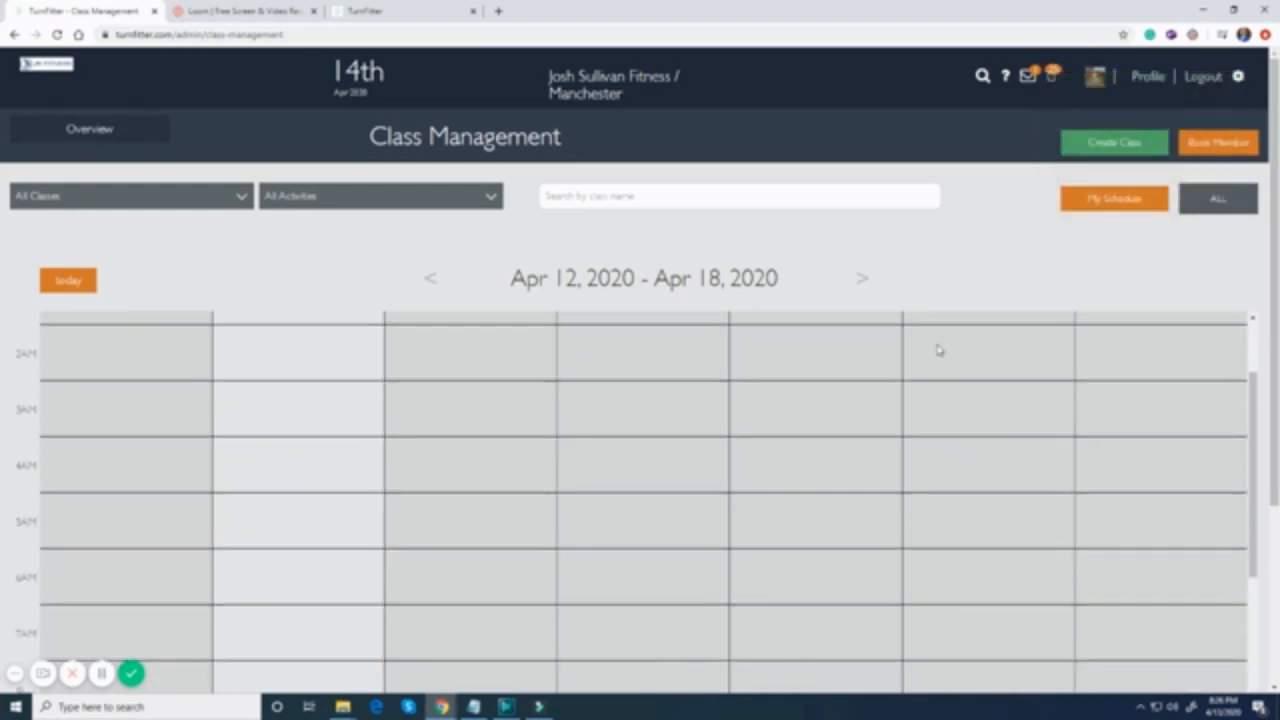
scroll(900, 355, down, 3)
click(860, 280)
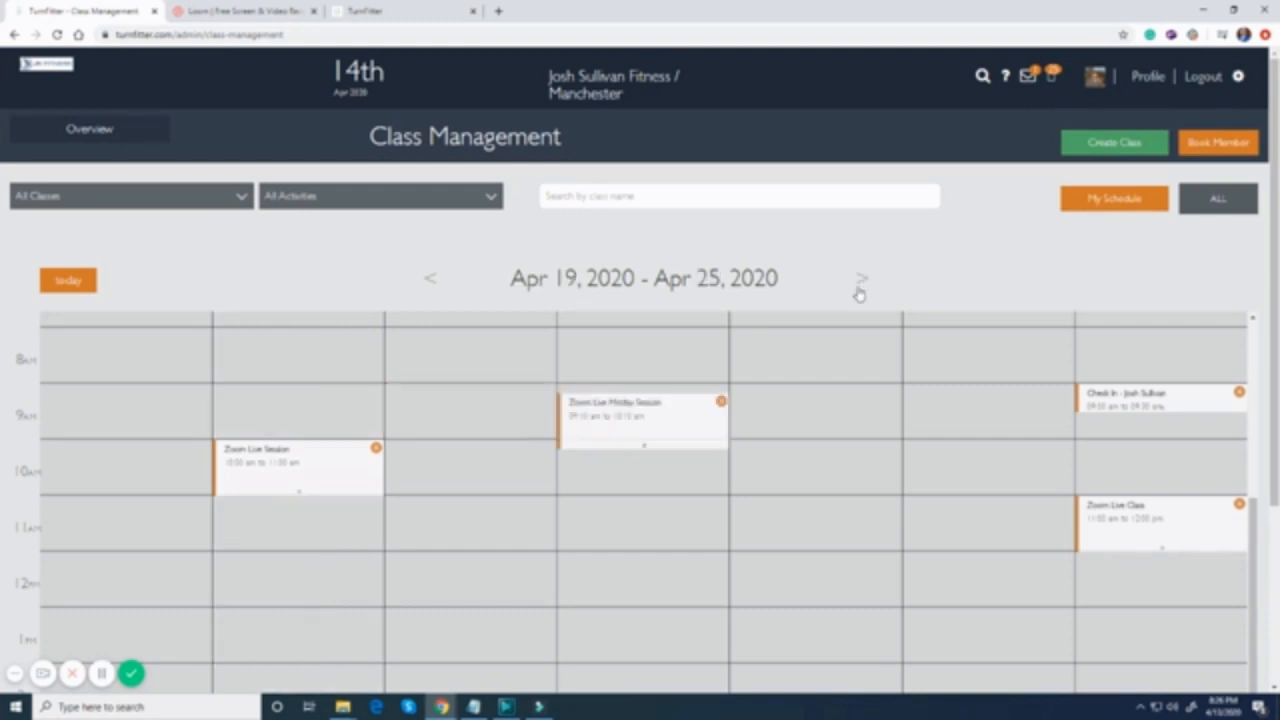
drag(636, 412, 474, 448)
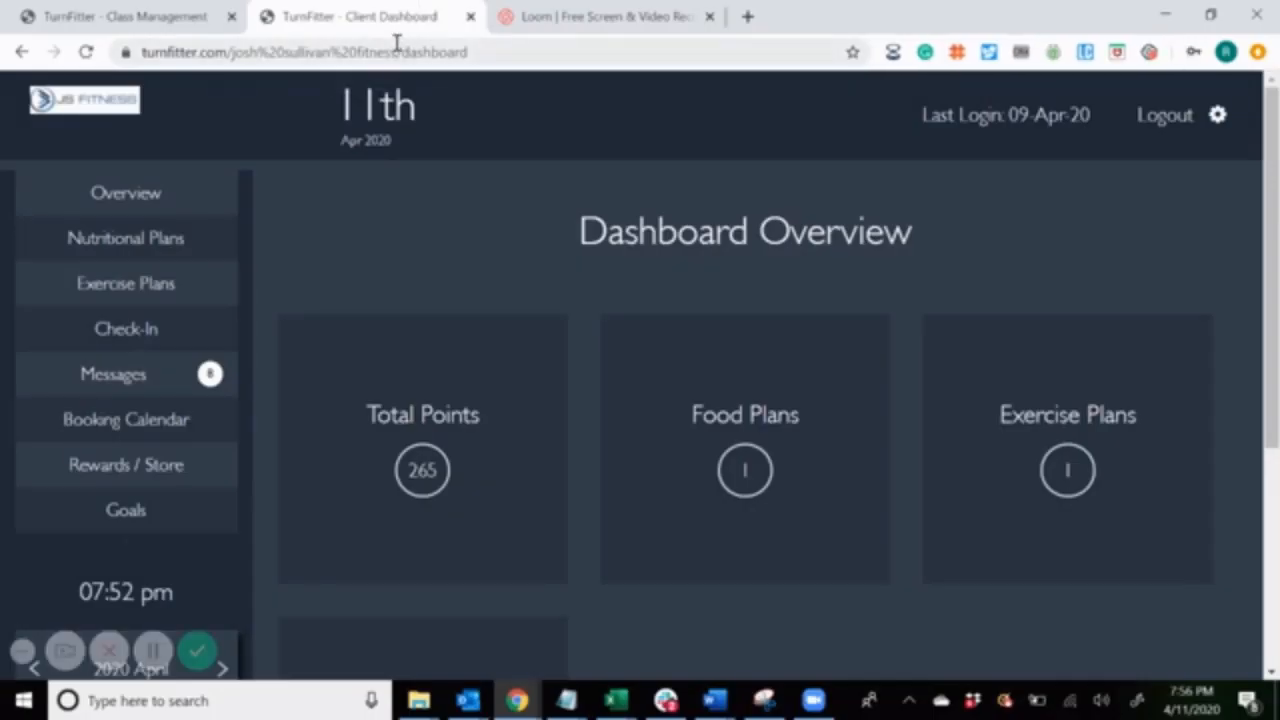
Open the booking calendar from the client dashboard and select the Saturday 4/11 Zoom Live class at 11:00–12:00
click(398, 51)
key(Return)
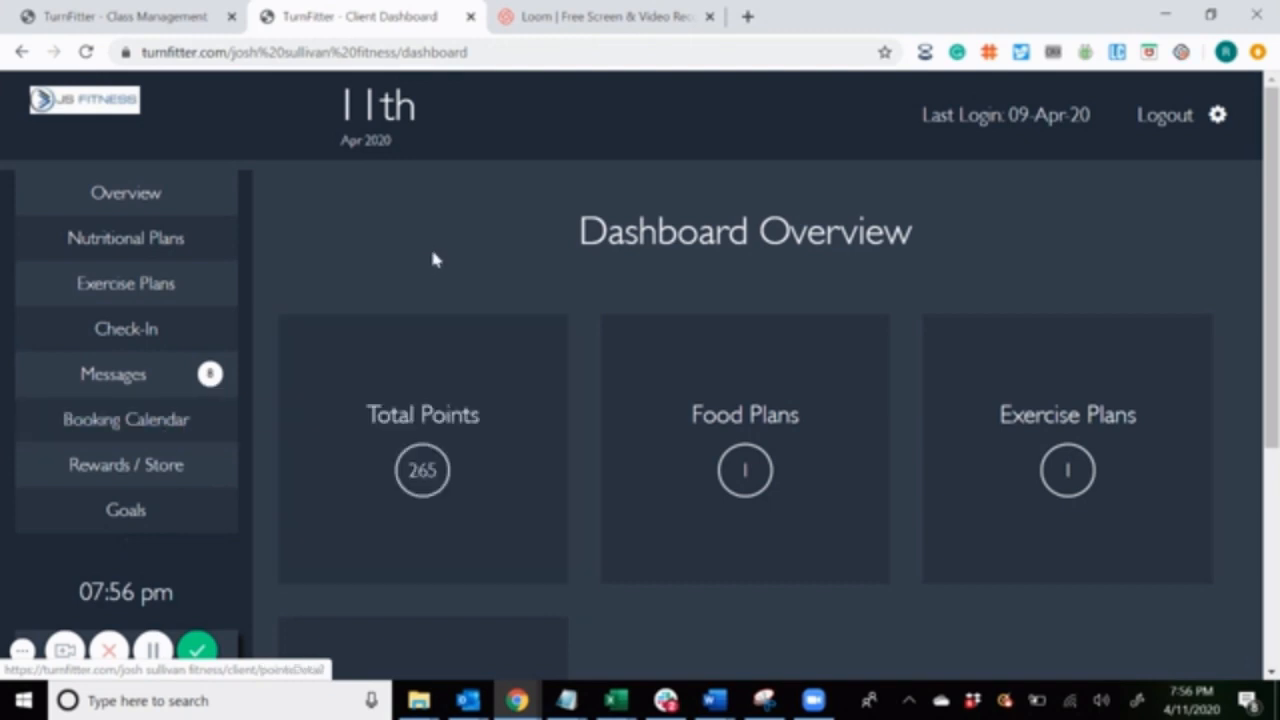
click(150, 424)
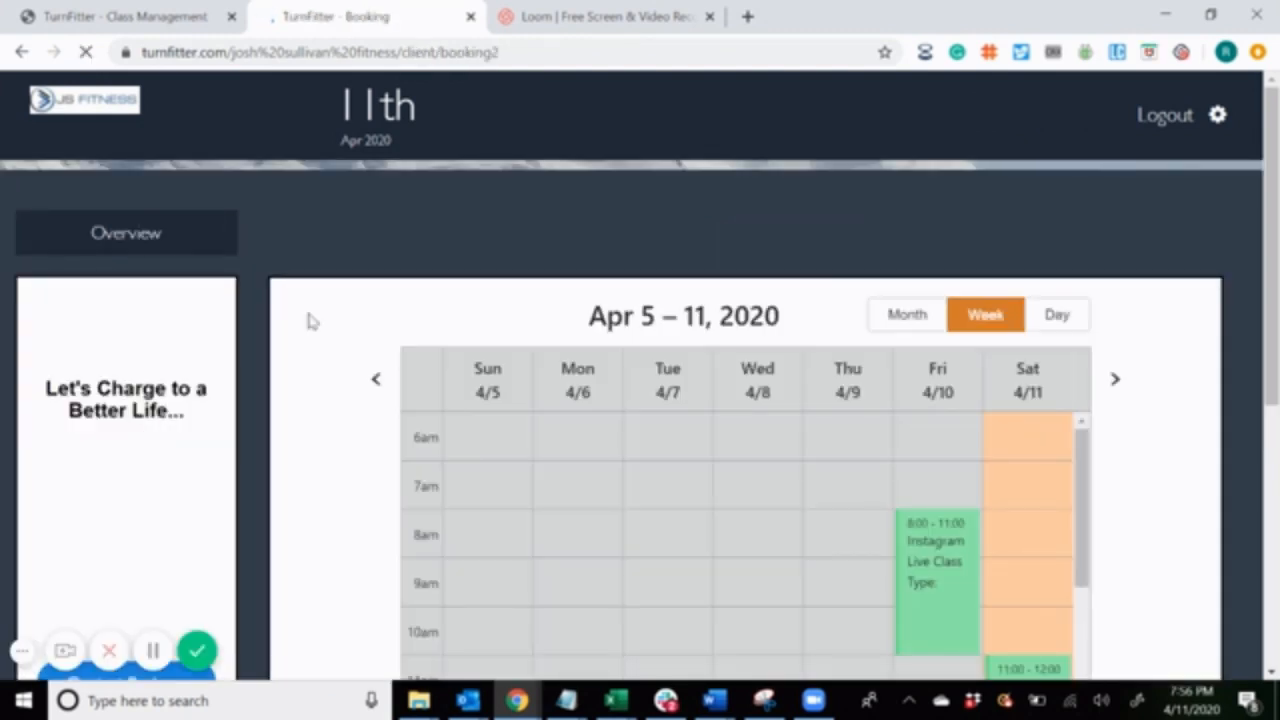
drag(1080, 476, 1083, 571)
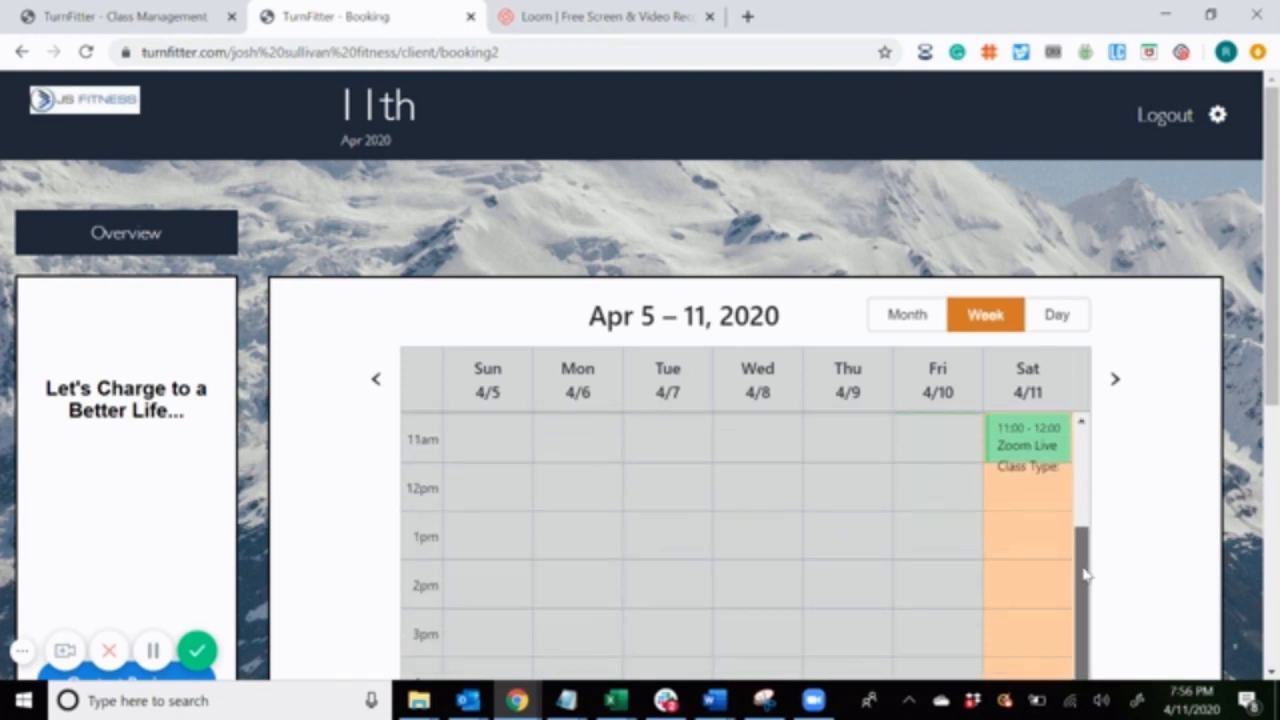
click(1031, 443)
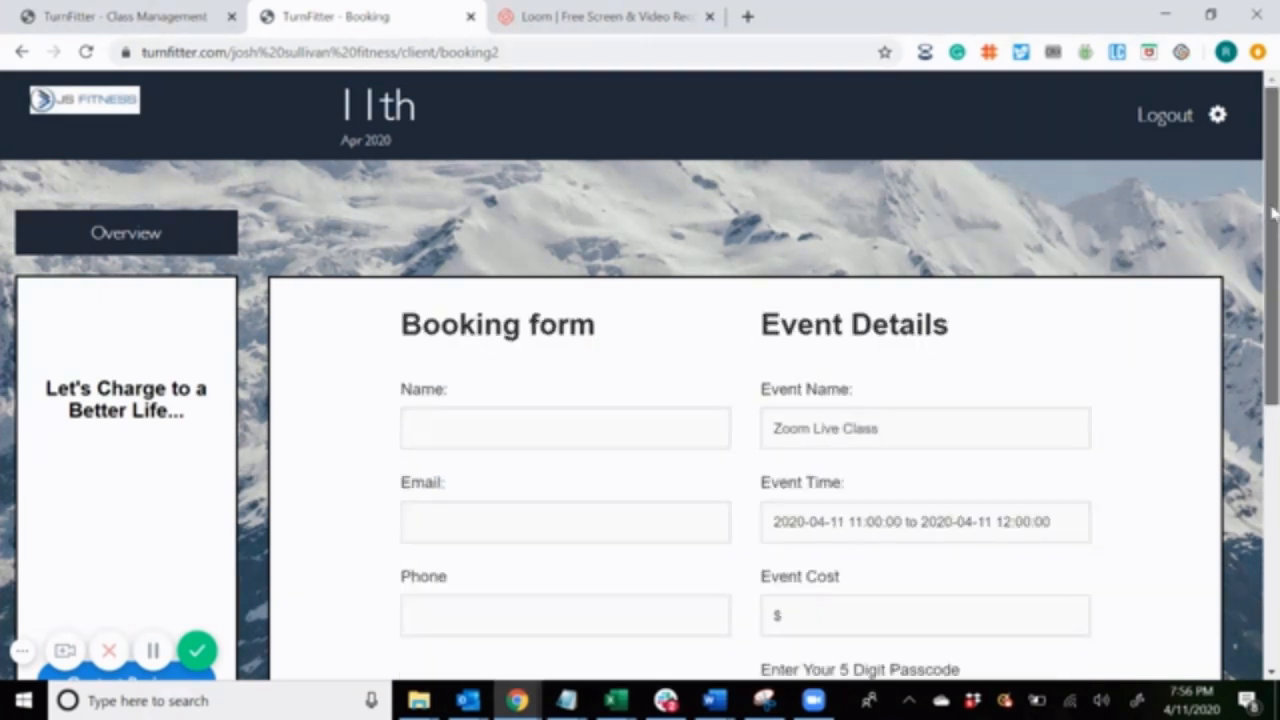
Examine the Zoom Live Class booking form, including the contact fields, event details and passcode field
drag(1274, 210, 1274, 300)
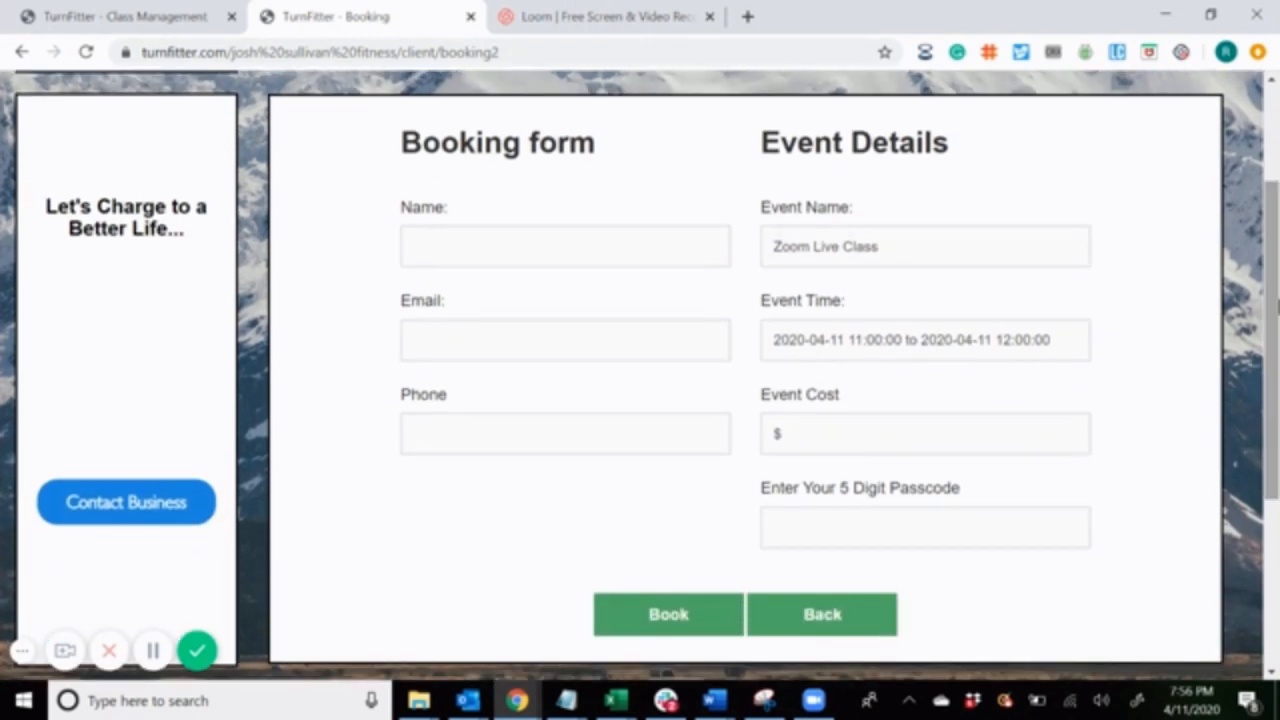
click(510, 241)
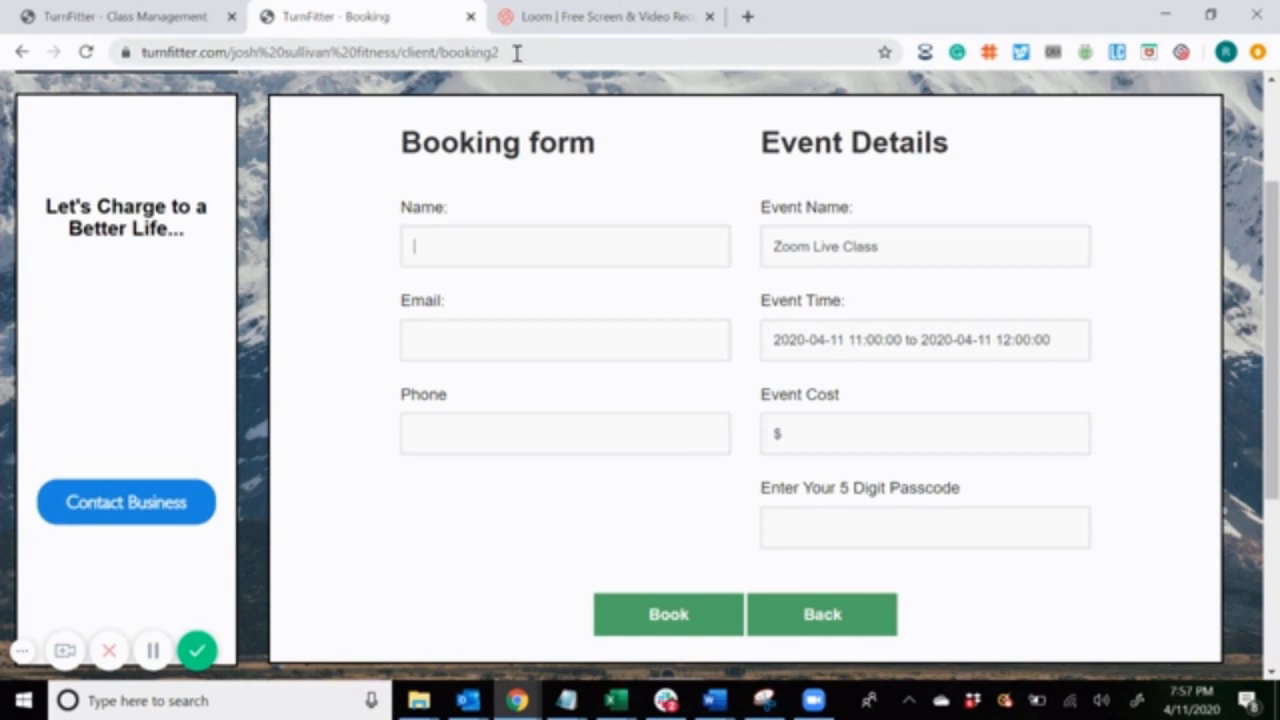
drag(1275, 195, 1275, 104)
scroll(640, 400, down, 1)
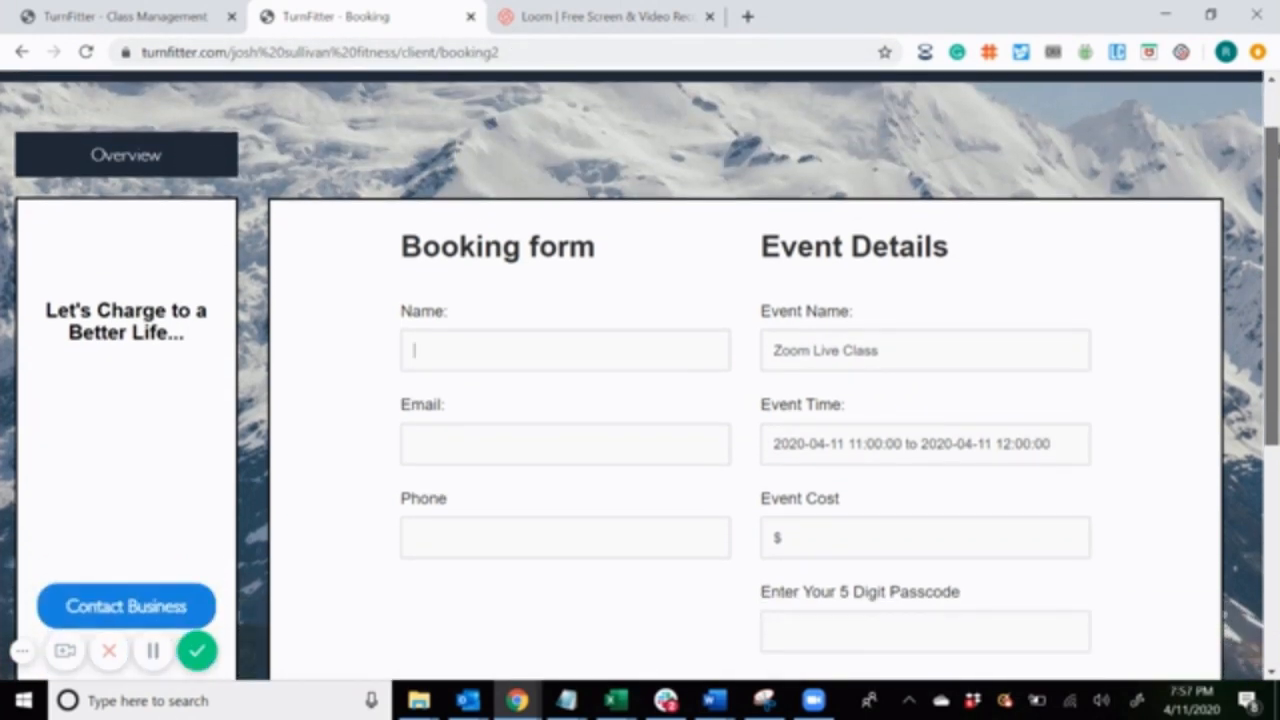
scroll(640, 400, up, 1)
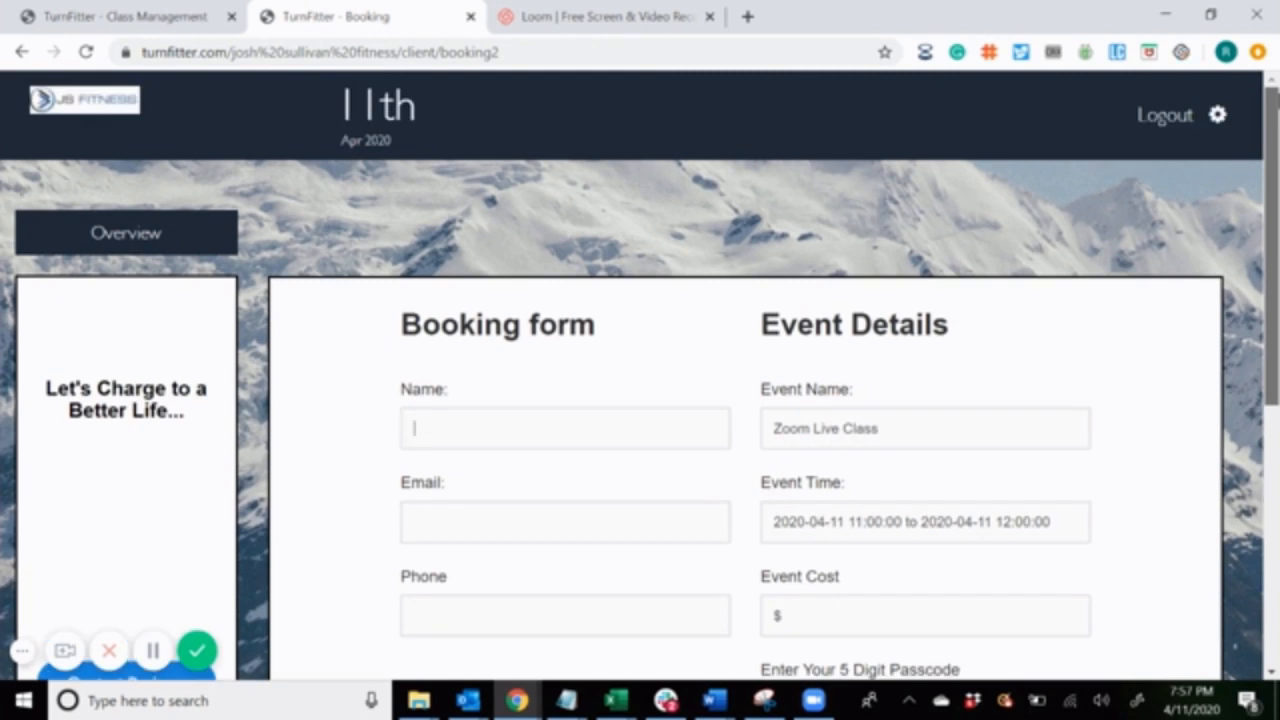
drag(1275, 104, 1275, 290)
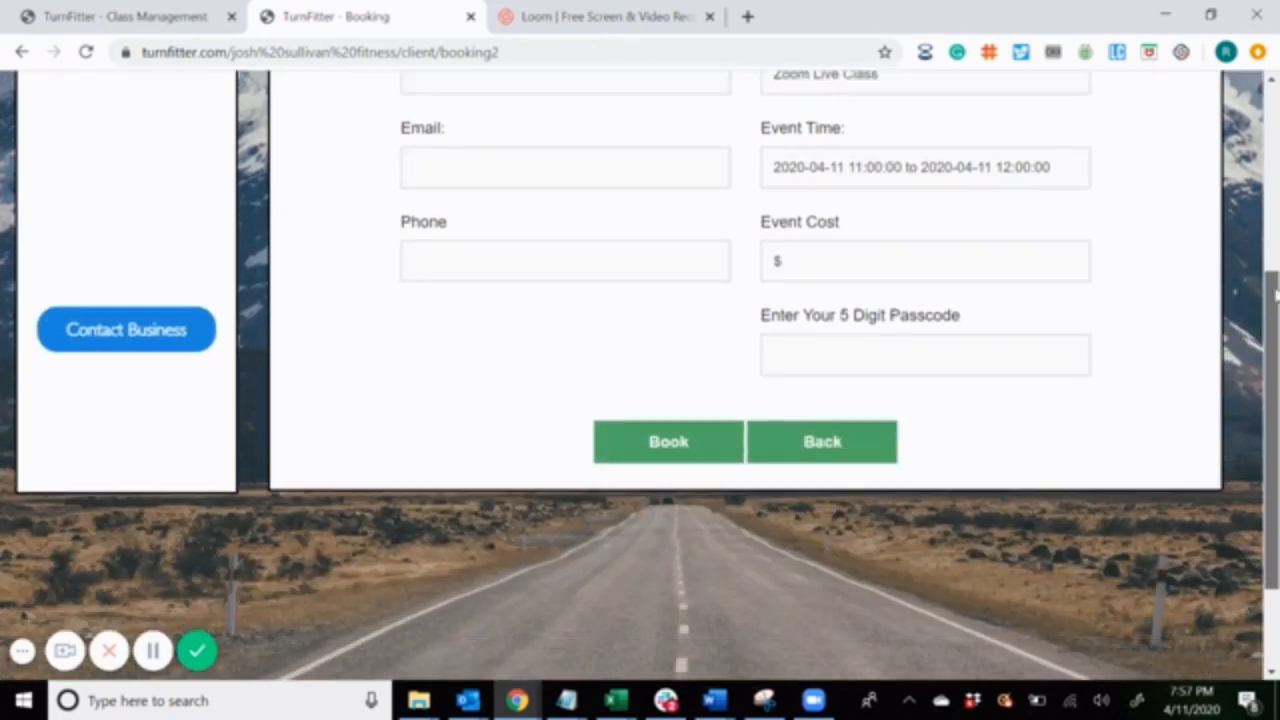
Leave the Zoom Live Class booking form without booking and return to the client dashboard overview
click(818, 440)
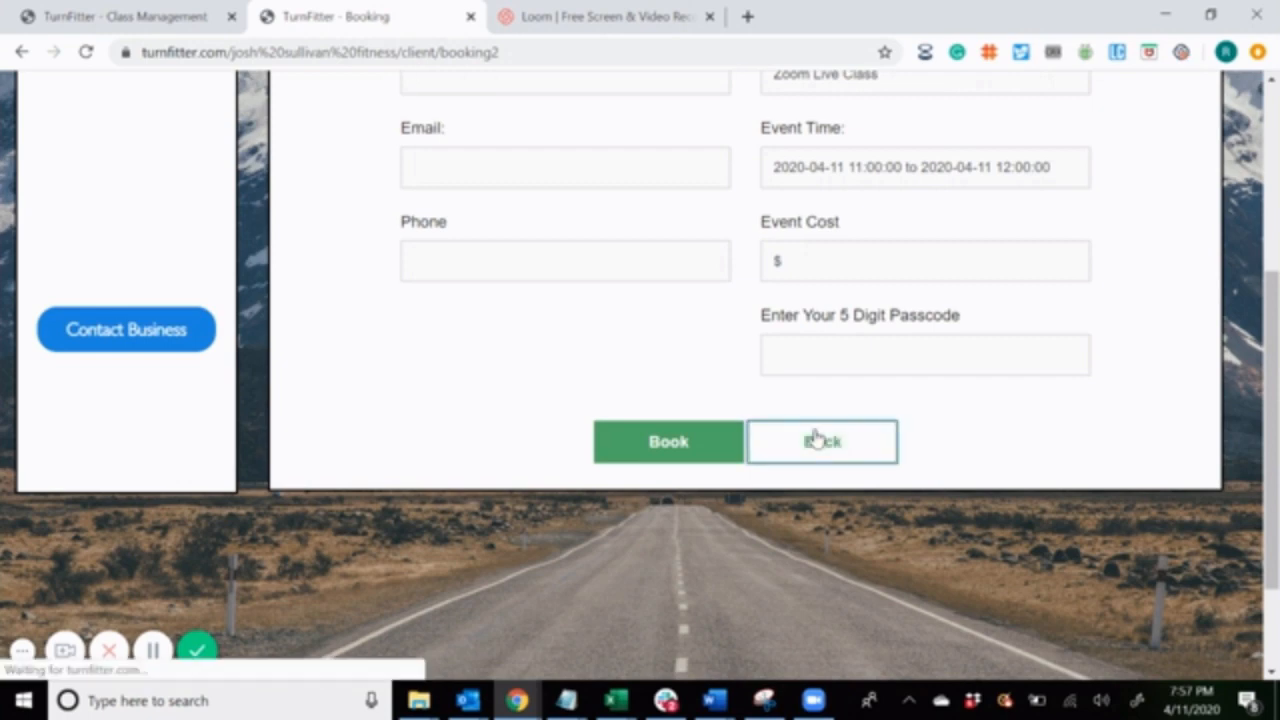
scroll(640, 400, up, 5)
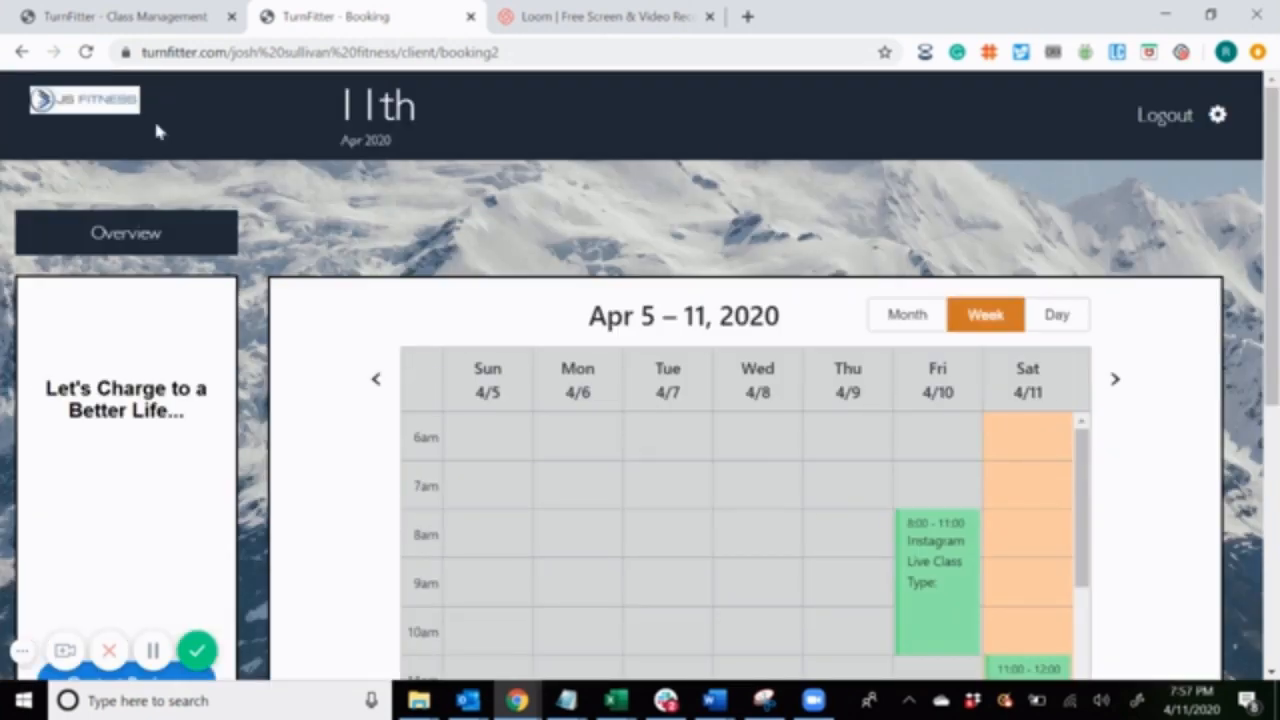
click(80, 120)
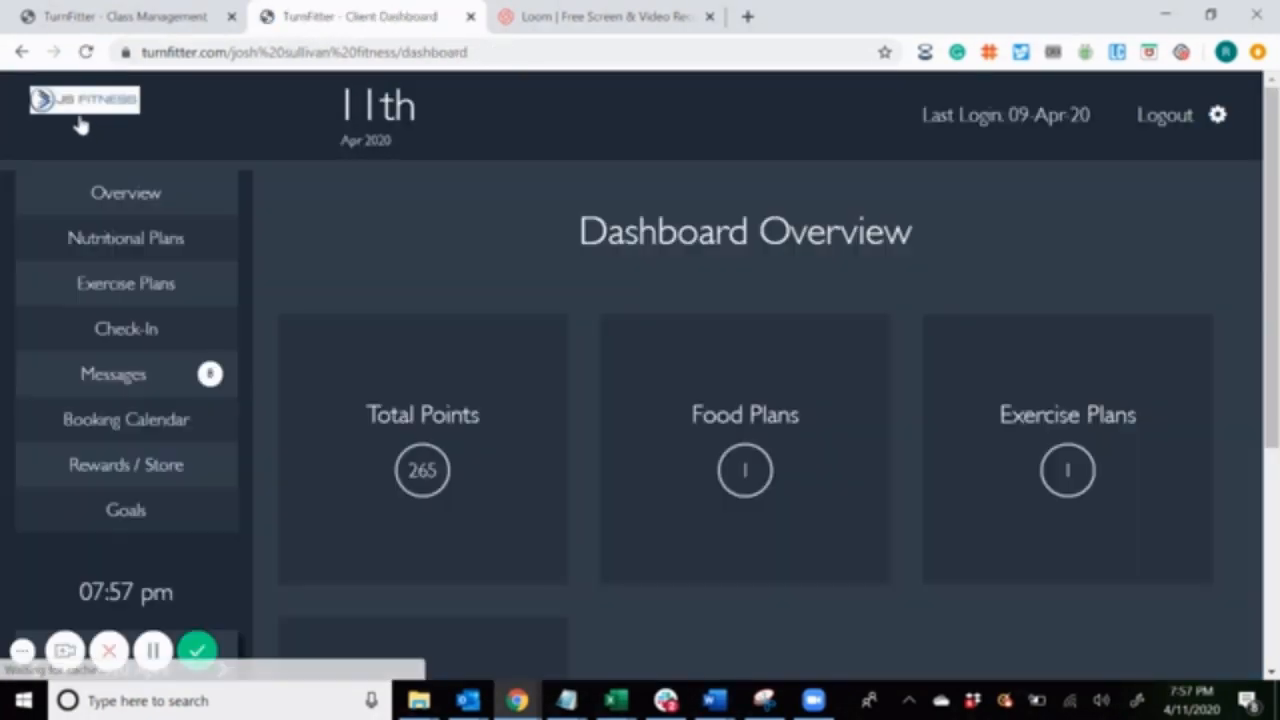
Switch to the admin site, return from Class Management to the dashboard, and open the External Calender page
click(150, 18)
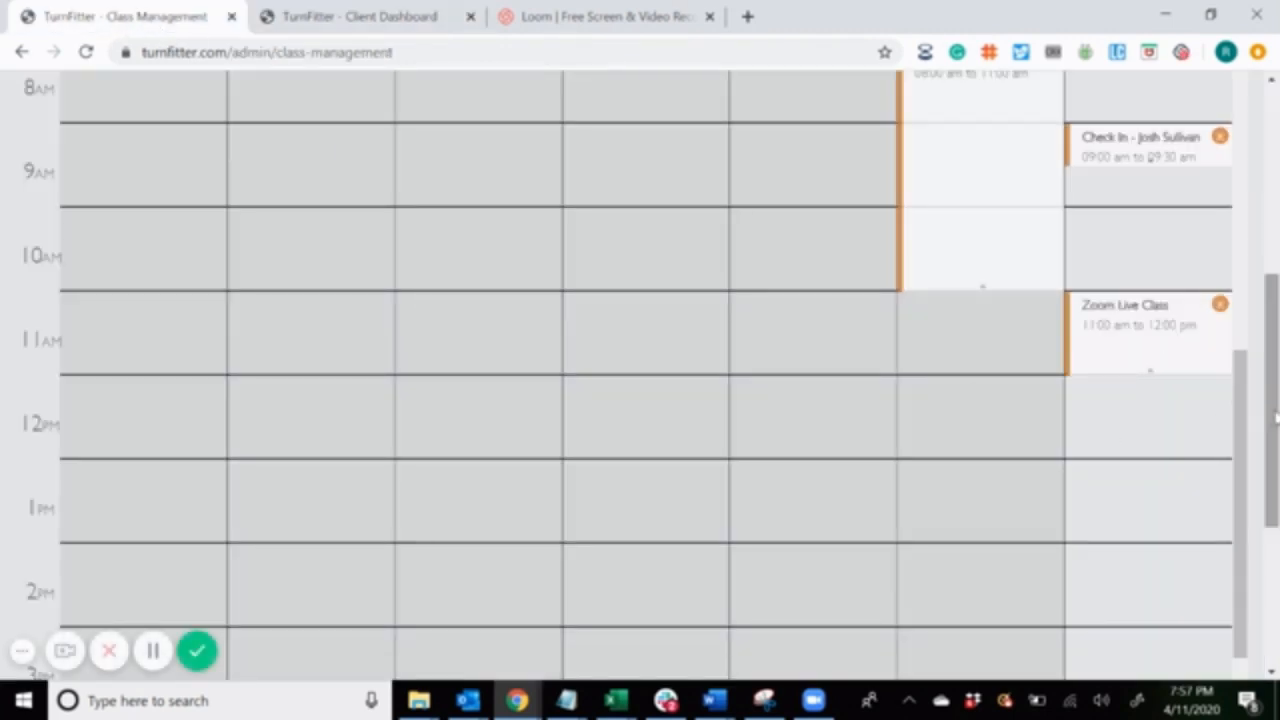
drag(1270, 412, 1270, 250)
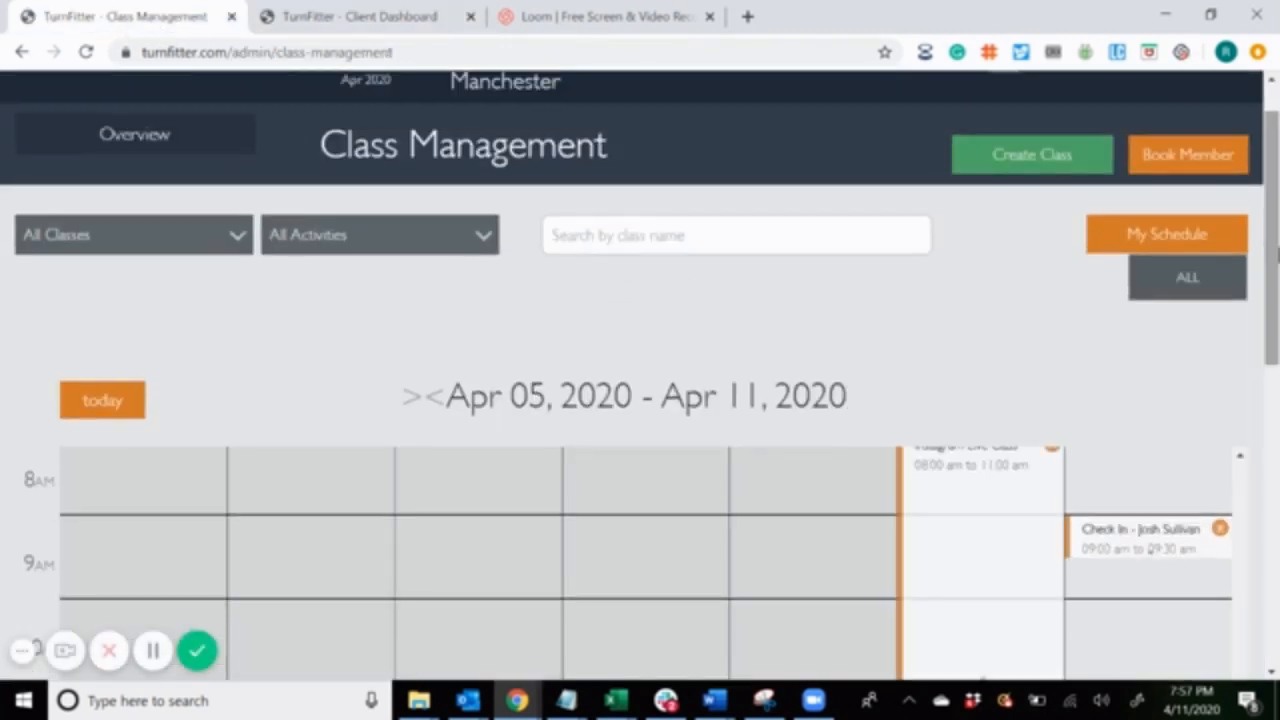
click(108, 140)
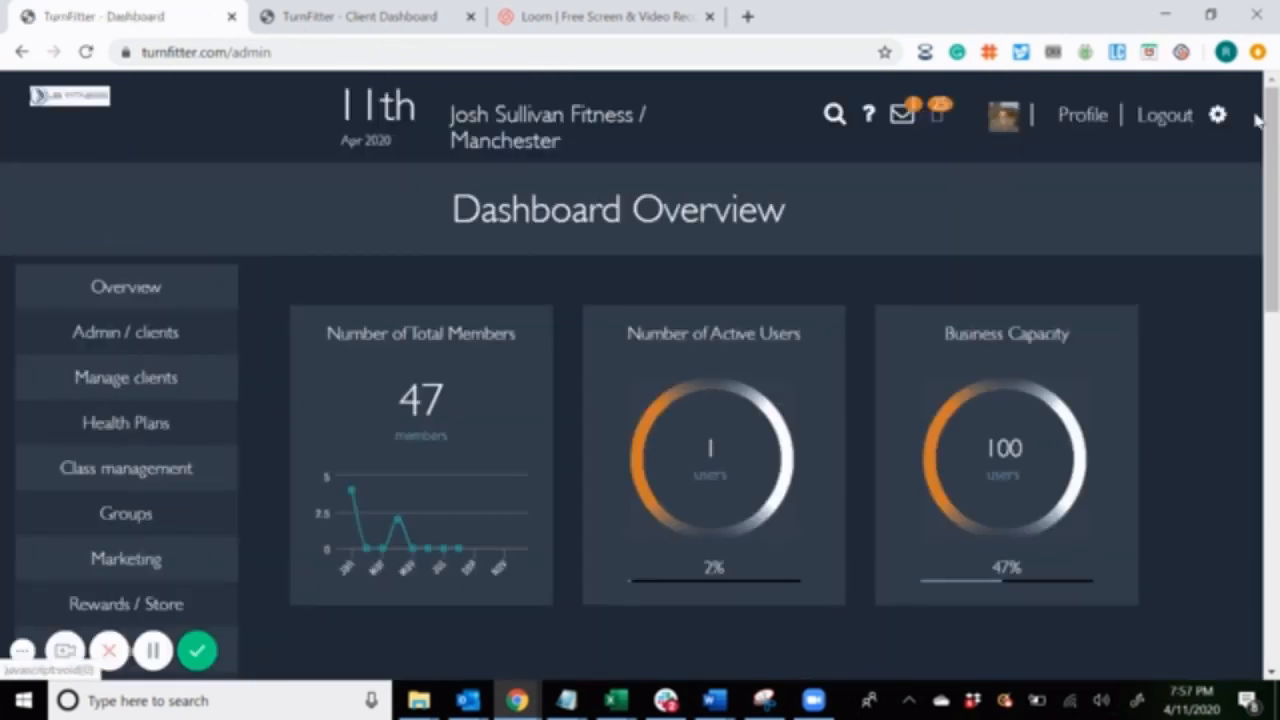
drag(1266, 140, 1268, 305)
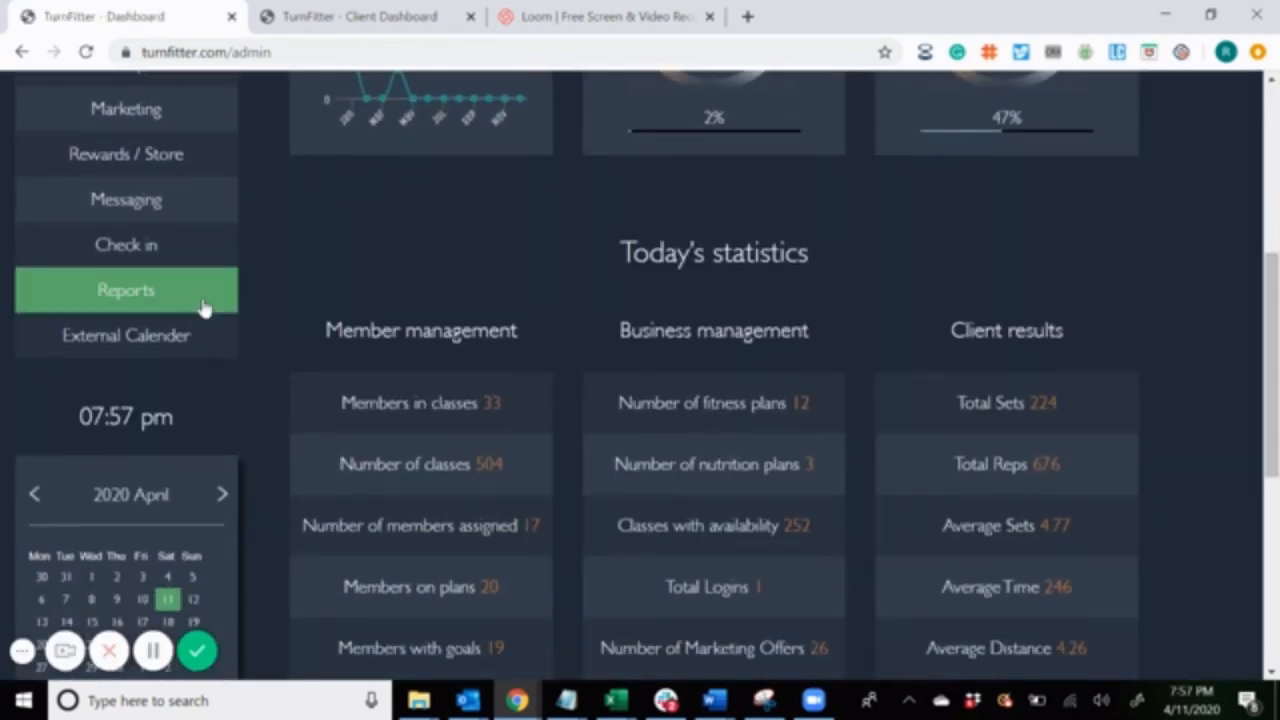
click(148, 340)
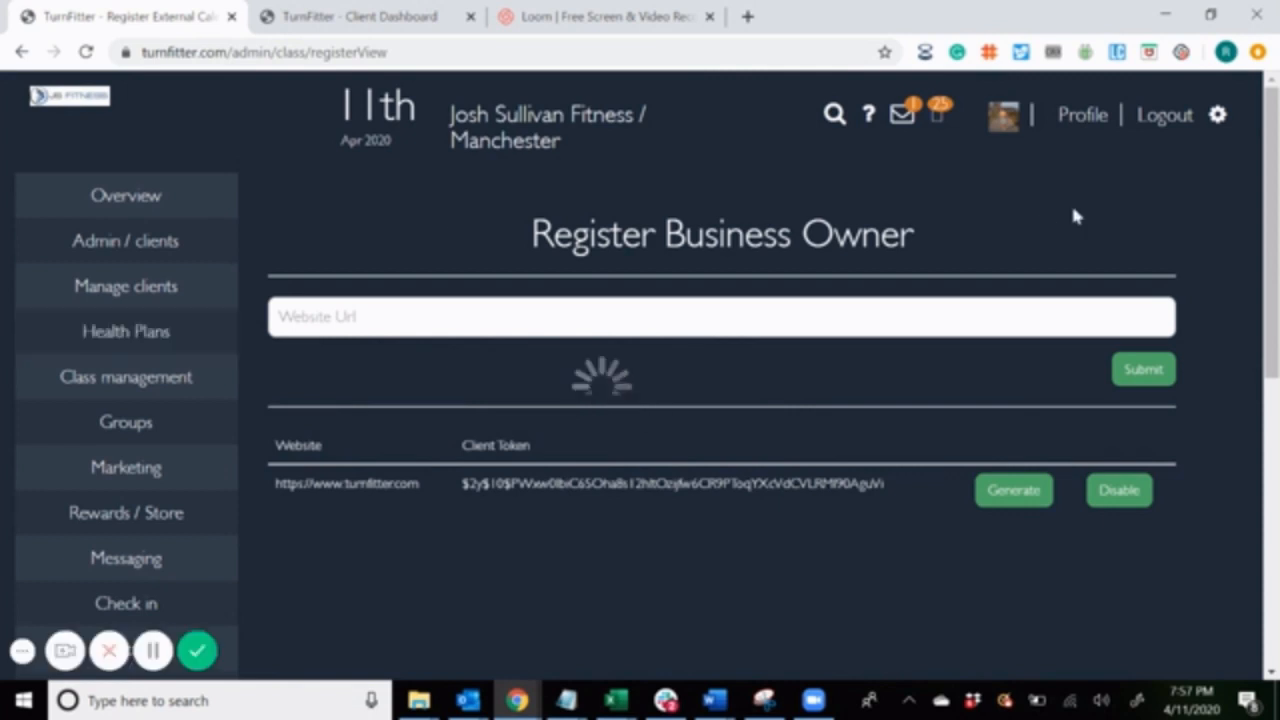
click(526, 324)
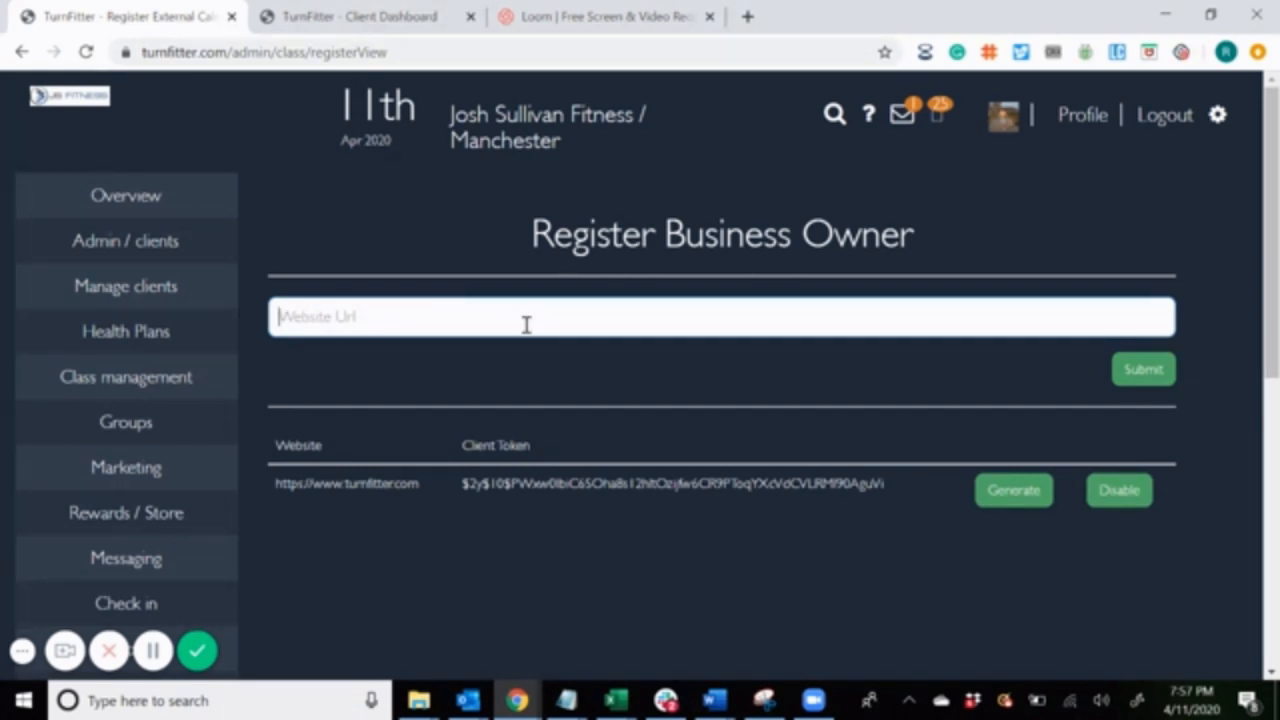
text(http://www.turnfitter.com)
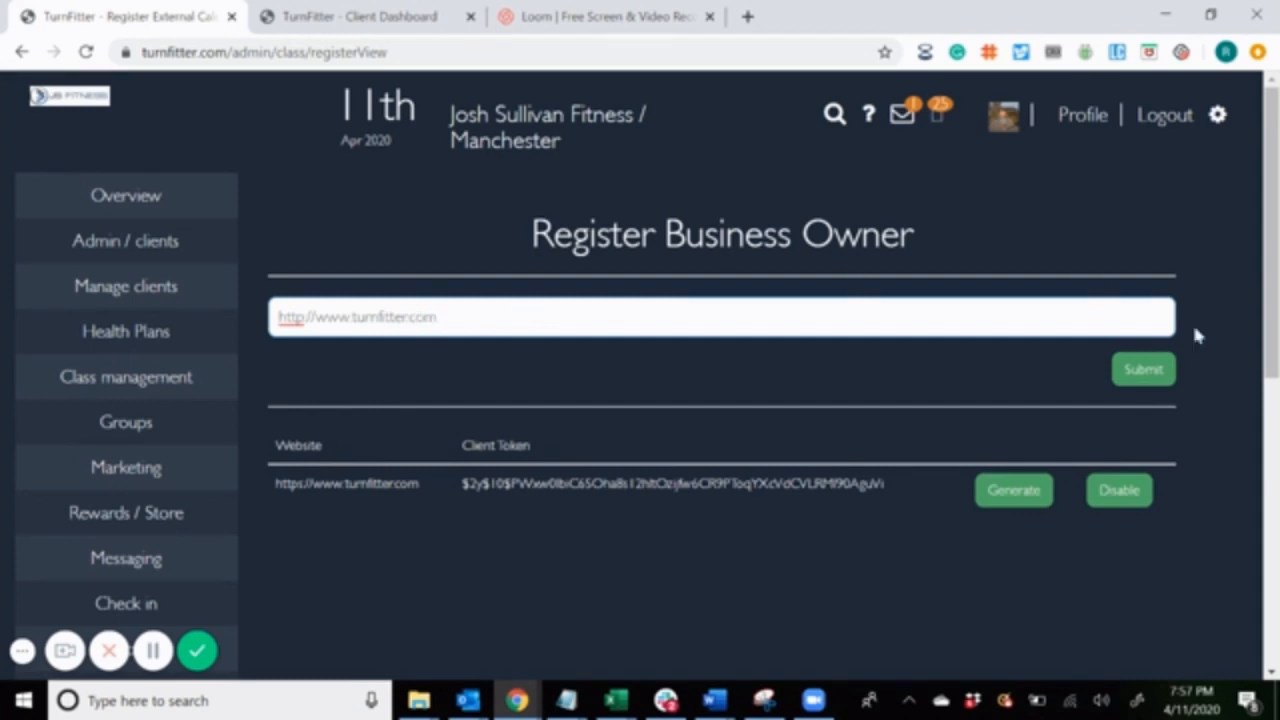
click(1136, 369)
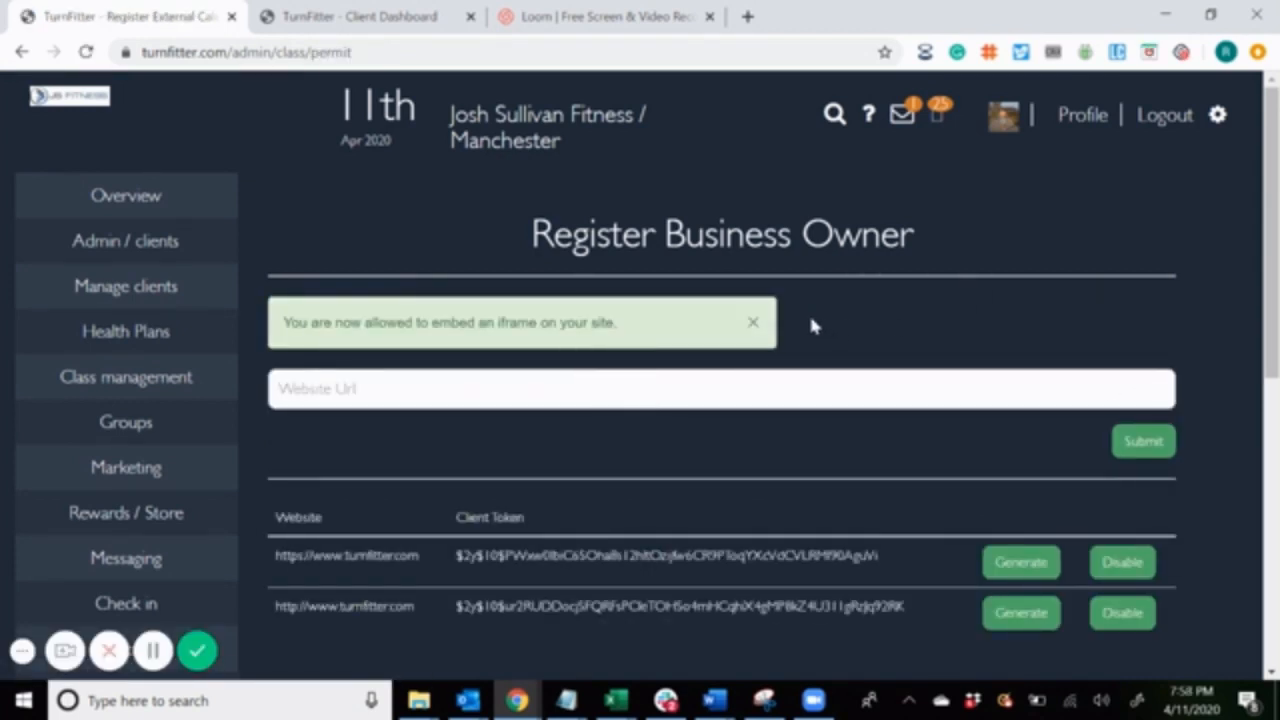
click(755, 326)
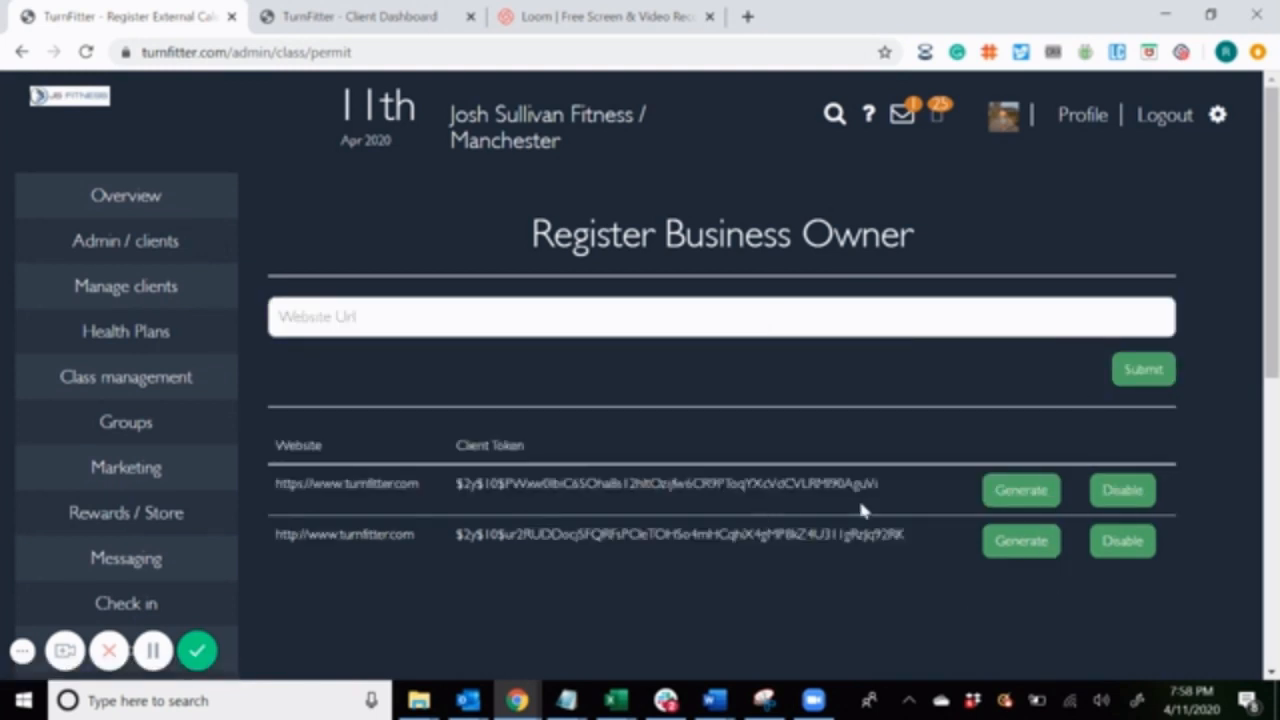
click(1122, 545)
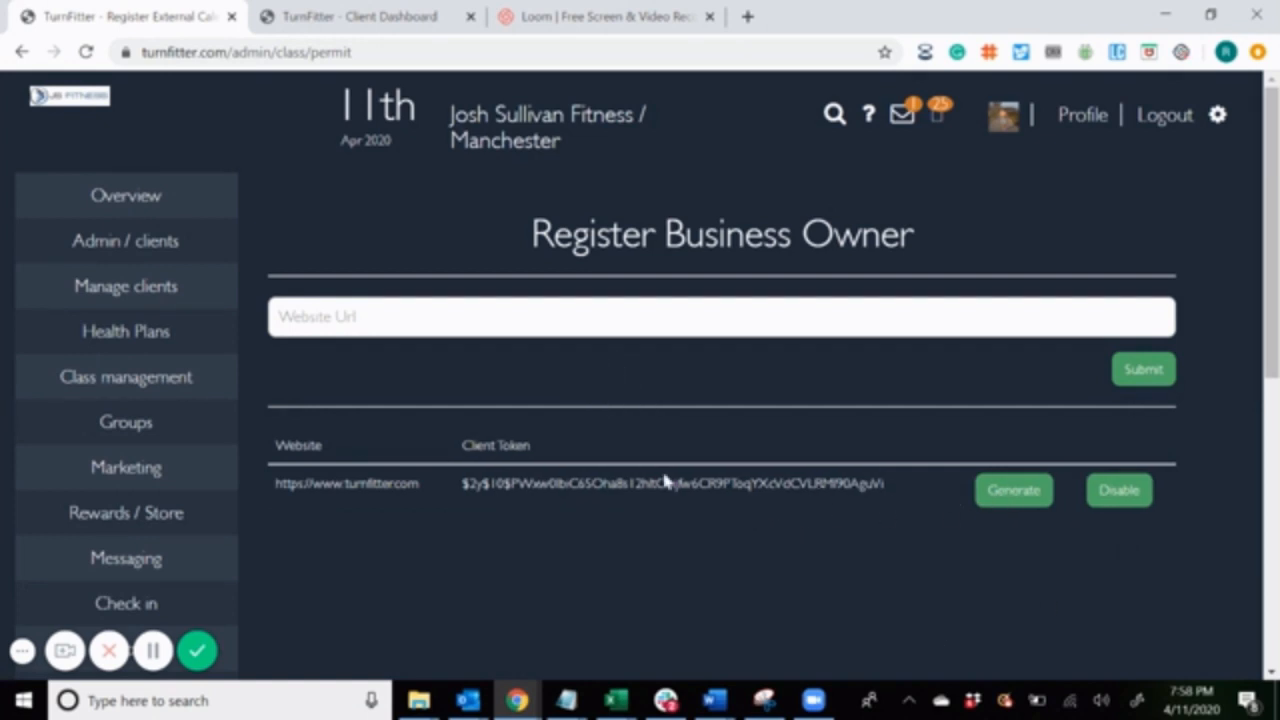
click(1005, 494)
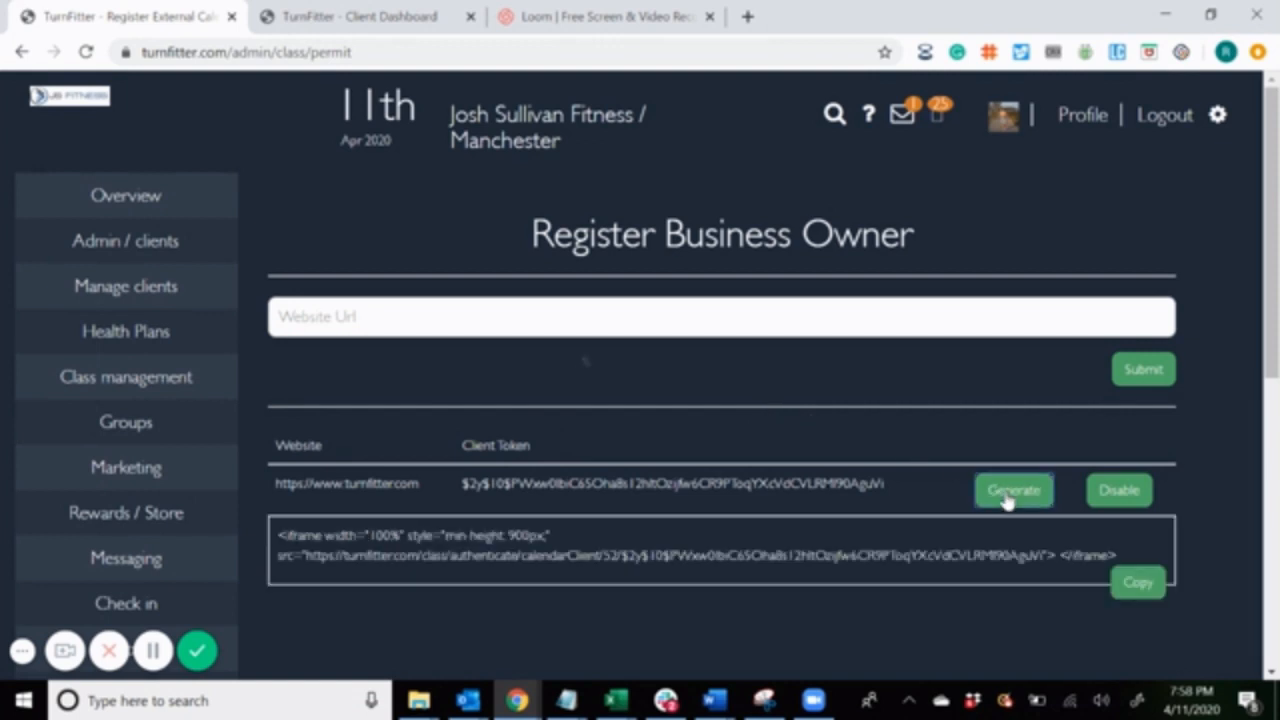
click(1140, 588)
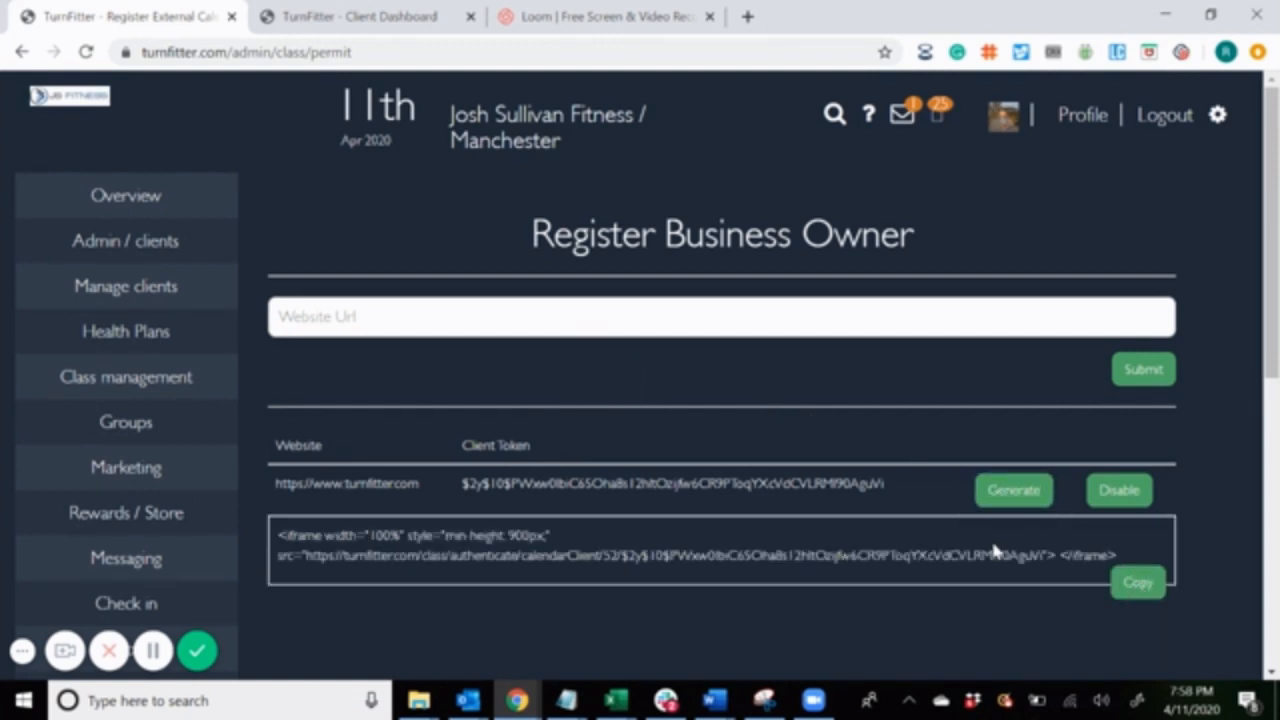